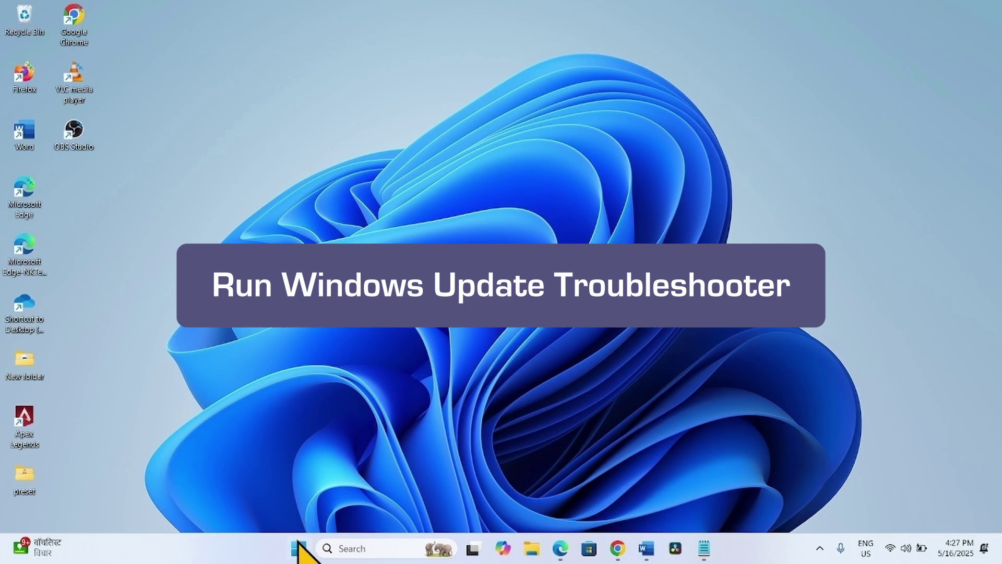
Open Settings > System > Troubleshoot > Other troubleshooters to find the Windows Update troubleshooter.
left_click(299, 547)
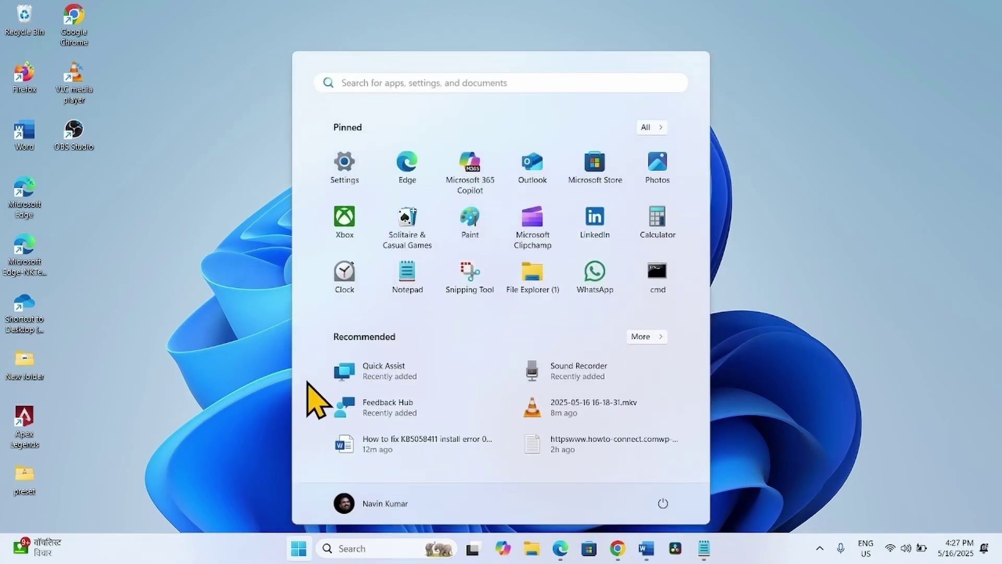
left_click(344, 162)
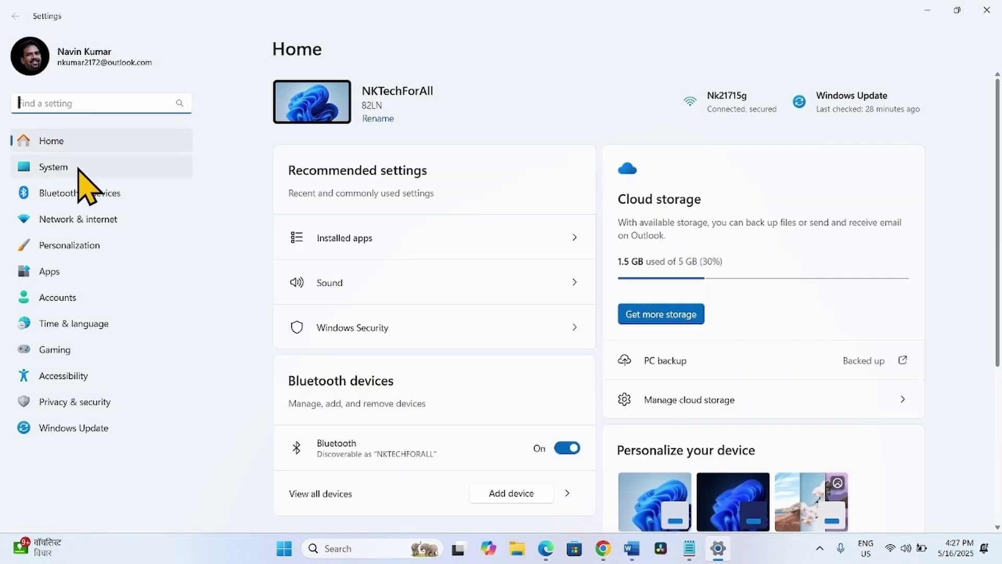
left_click(78, 168)
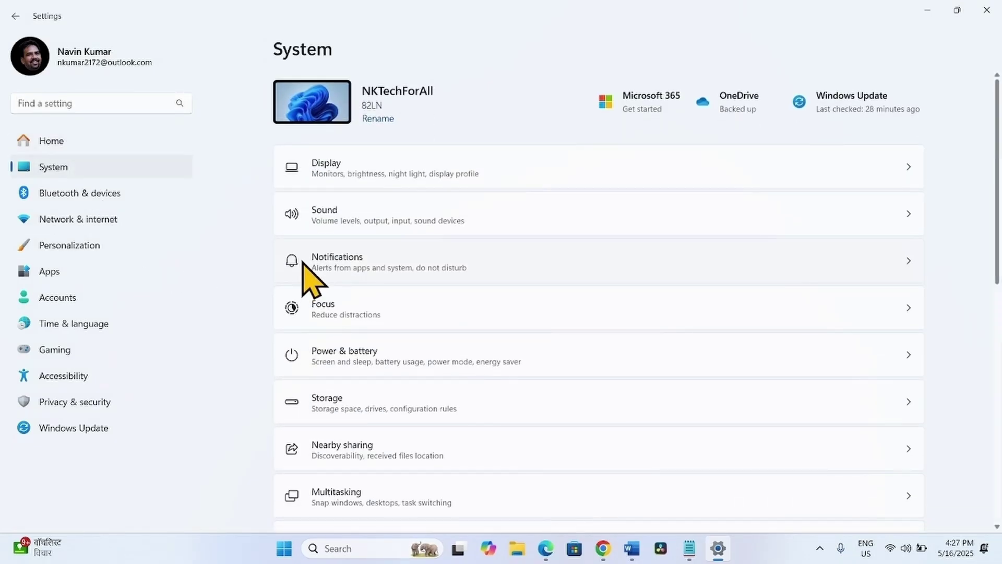
scroll(355, 312, "down", 5)
scroll(355, 312, "down", 3)
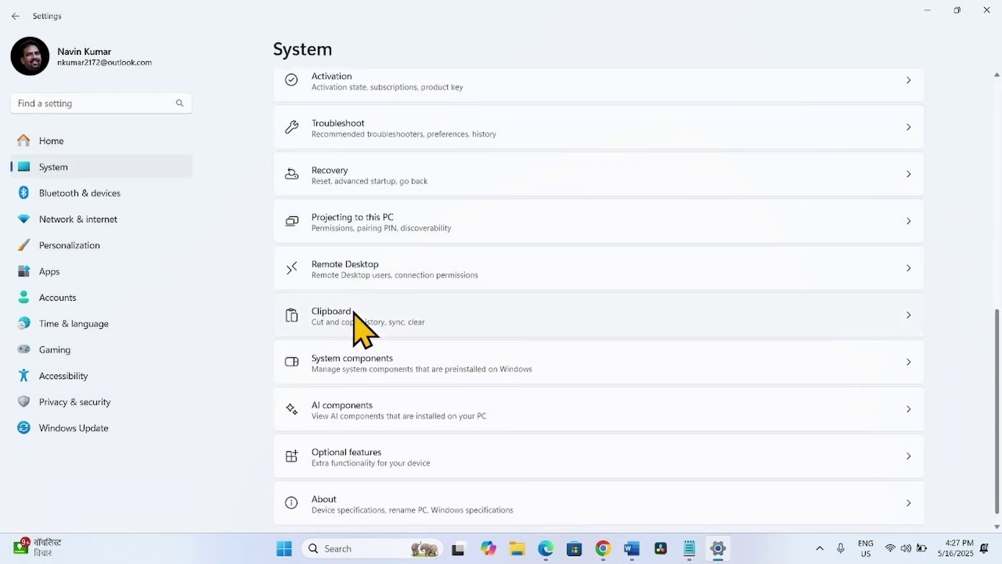
left_click(345, 131)
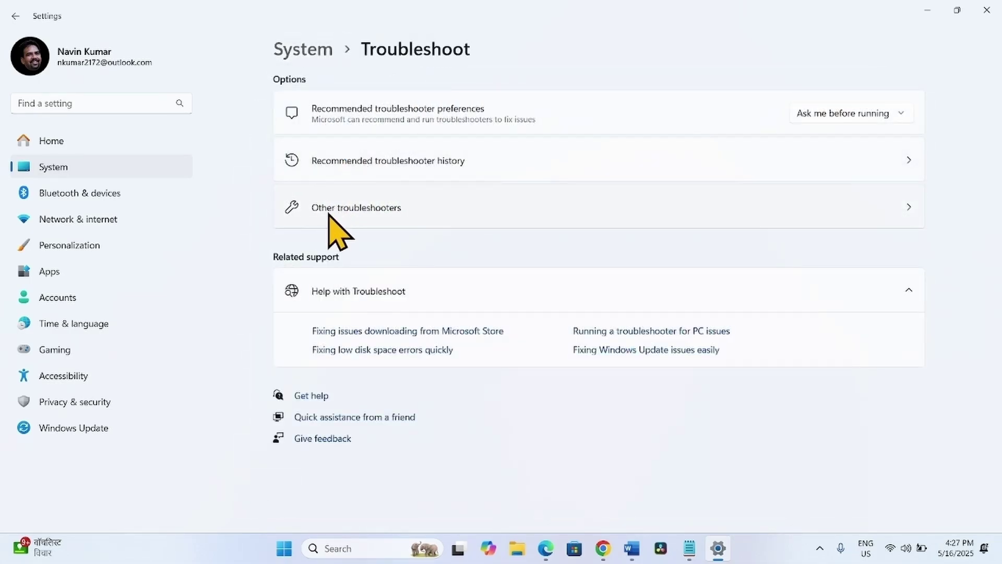
left_click(329, 214)
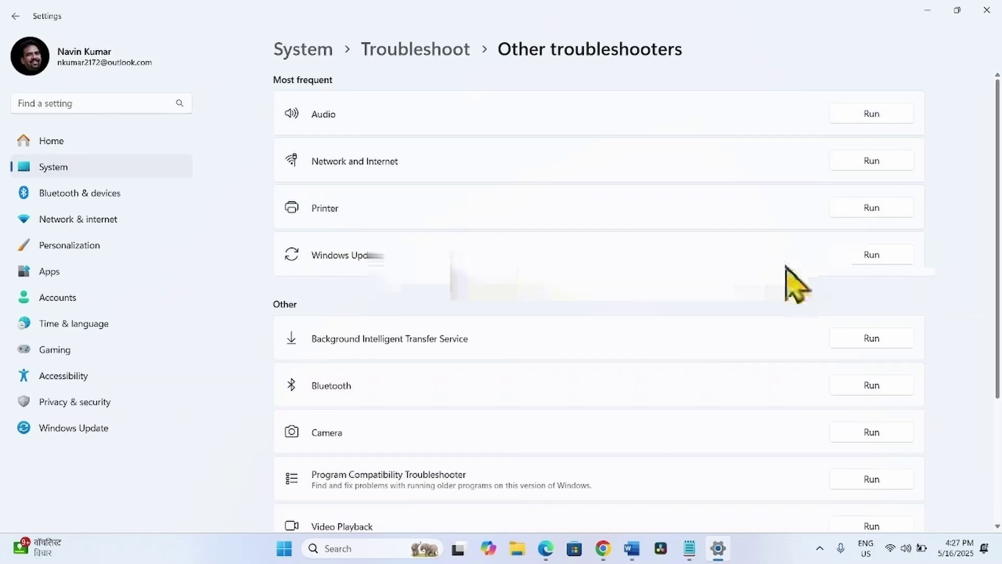
Run the Windows Update troubleshooter for 'I can't download, install, or uninstall an update' and allow the diagnostic.
left_click(871, 254)
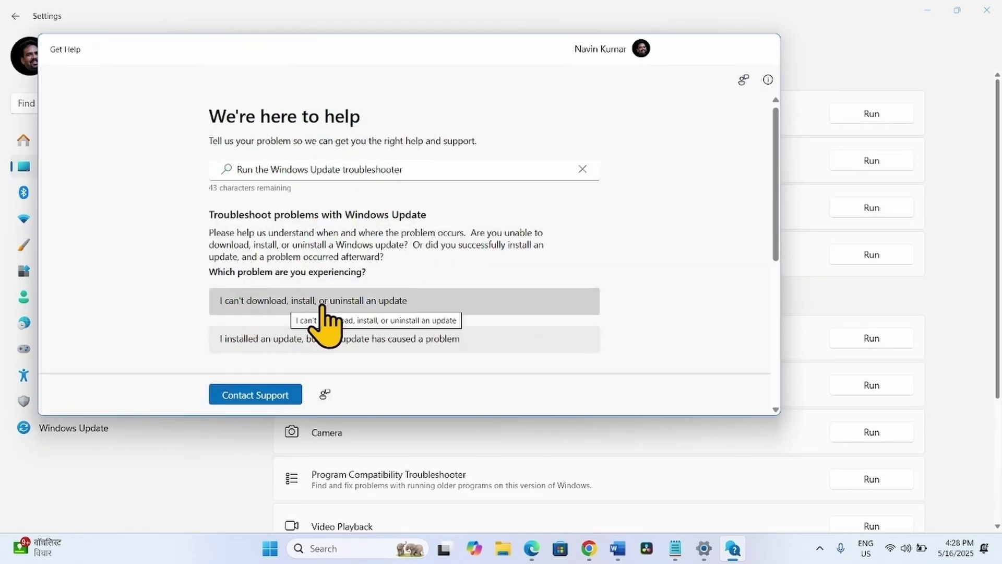
left_click(367, 303)
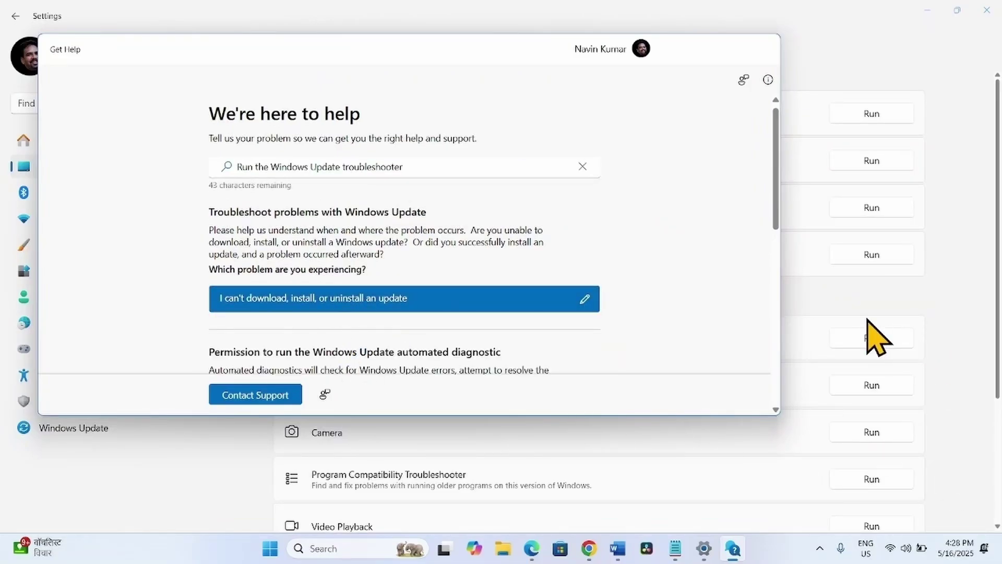
scroll(465, 268, "down", 4)
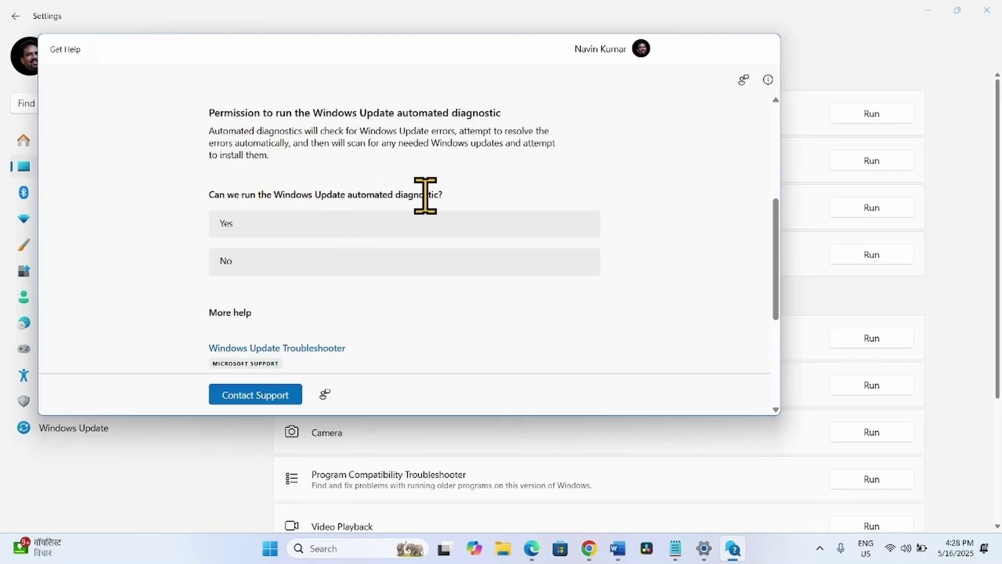
left_click(217, 228)
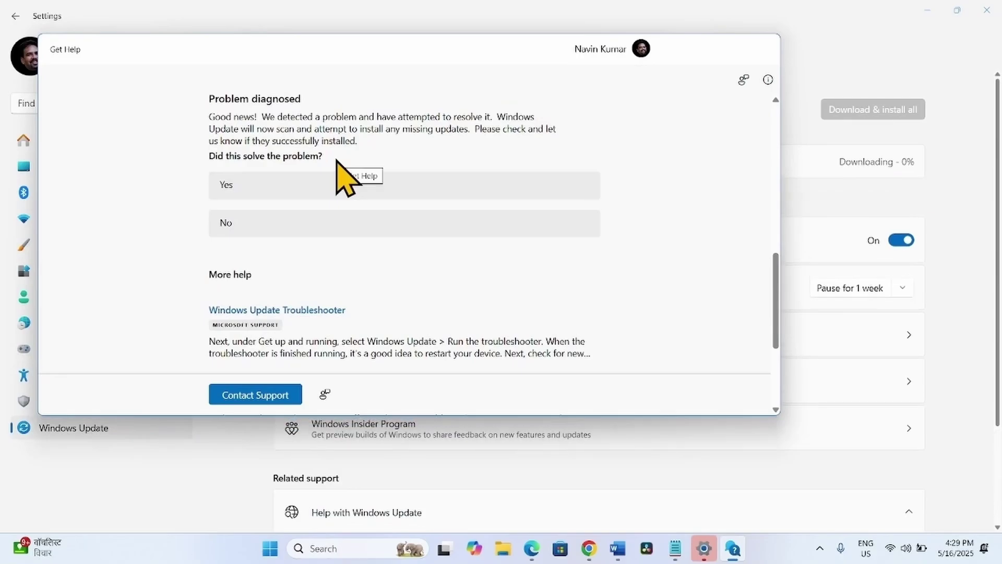
Confirm Windows Update shows 'You're up to date' with the Defender update done, then bring Get Help back.
mouse_move(377, 62)
left_mouse_down()
mouse_move(447, 202)
mouse_move(472, 211)
mouse_move(489, 197)
left_mouse_up()
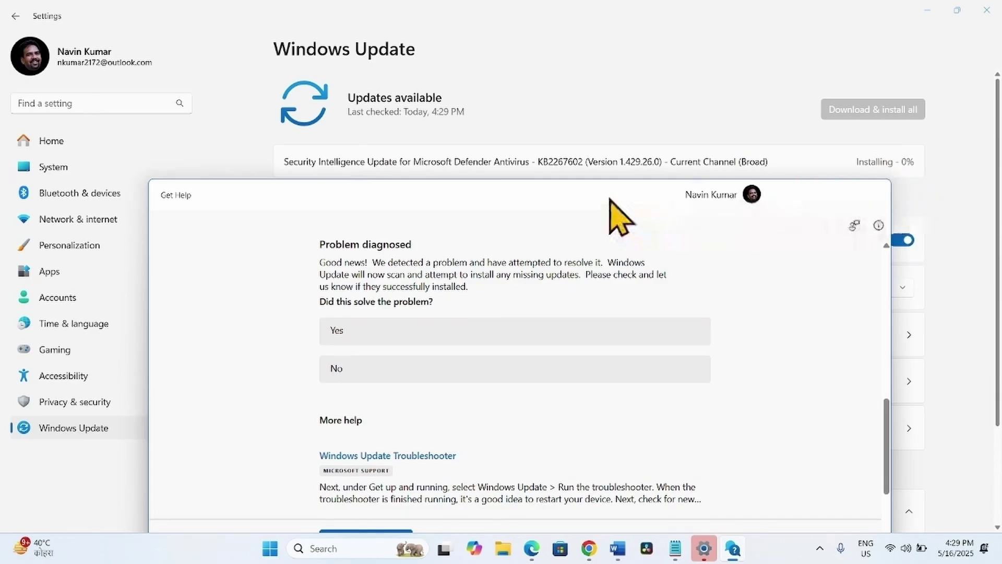
left_click_drag(609, 199, 551, 61)
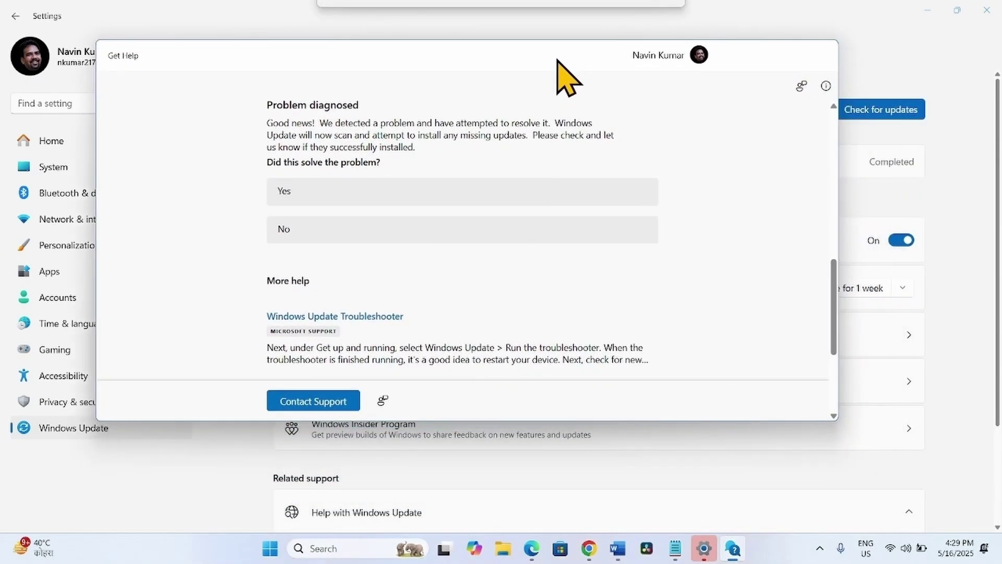
left_click(959, 343)
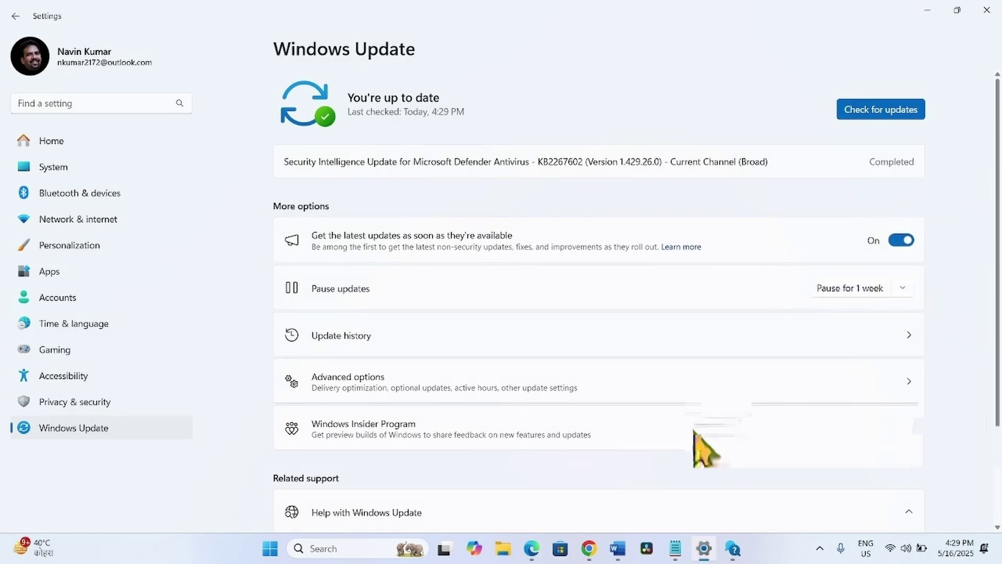
left_click(733, 548)
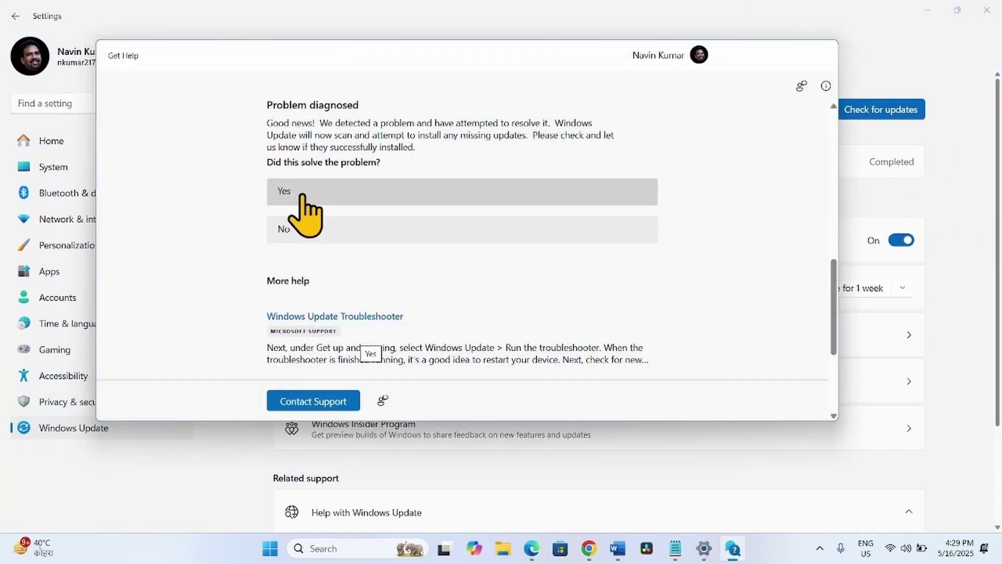
Answer No to 'did this solve the problem' and continue to the Windows Update error check.
left_click(285, 234)
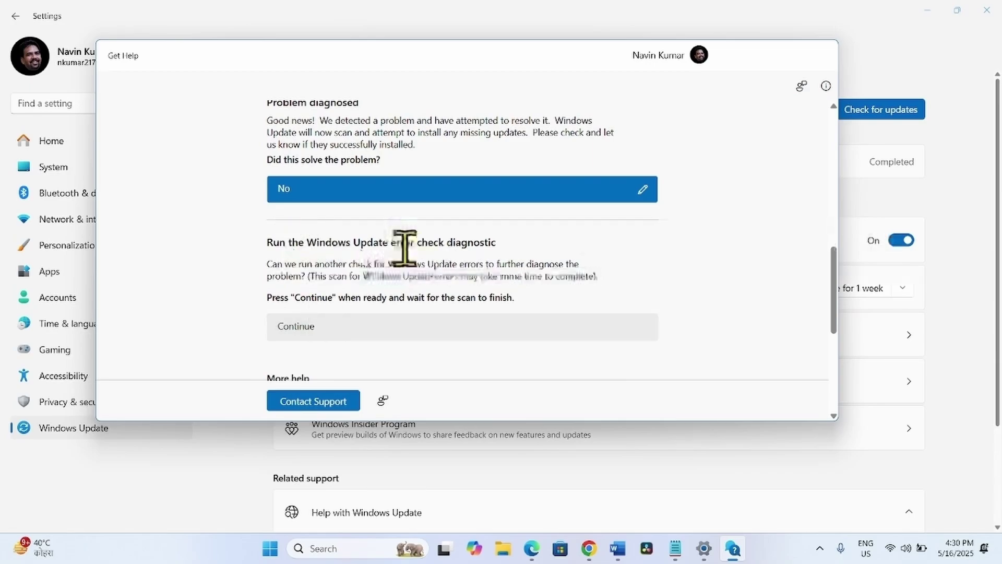
scroll(329, 277, "down", 2)
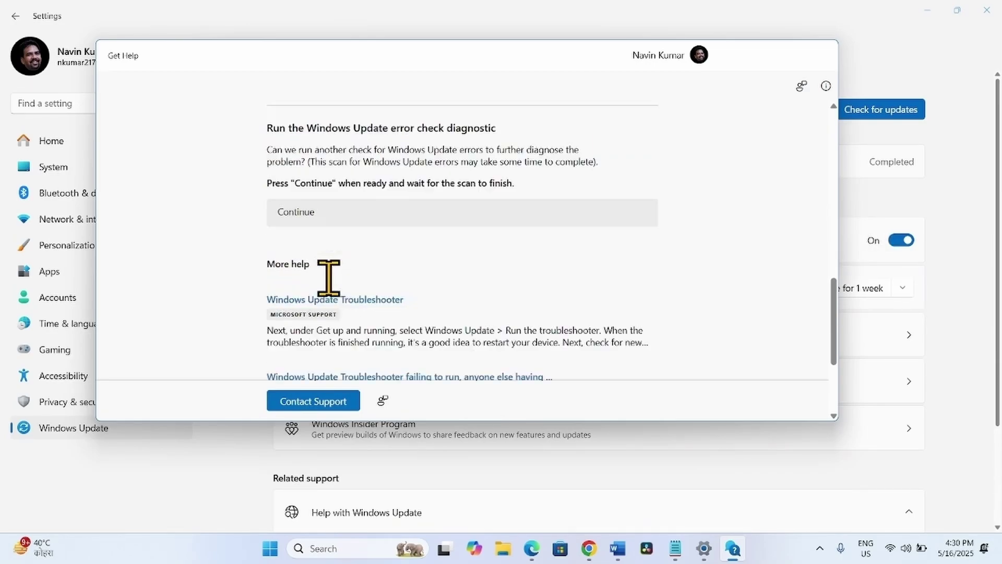
scroll(328, 278, "down", 2)
scroll(327, 280, "up", 4)
left_click(315, 334)
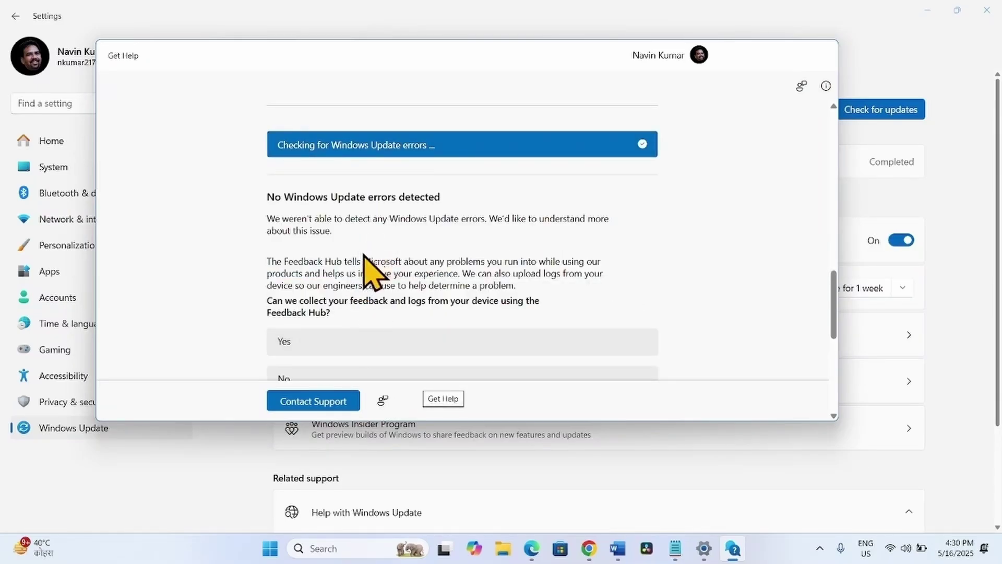
Decline collecting feedback and logs through Feedback Hub.
scroll(364, 256, "down", 5)
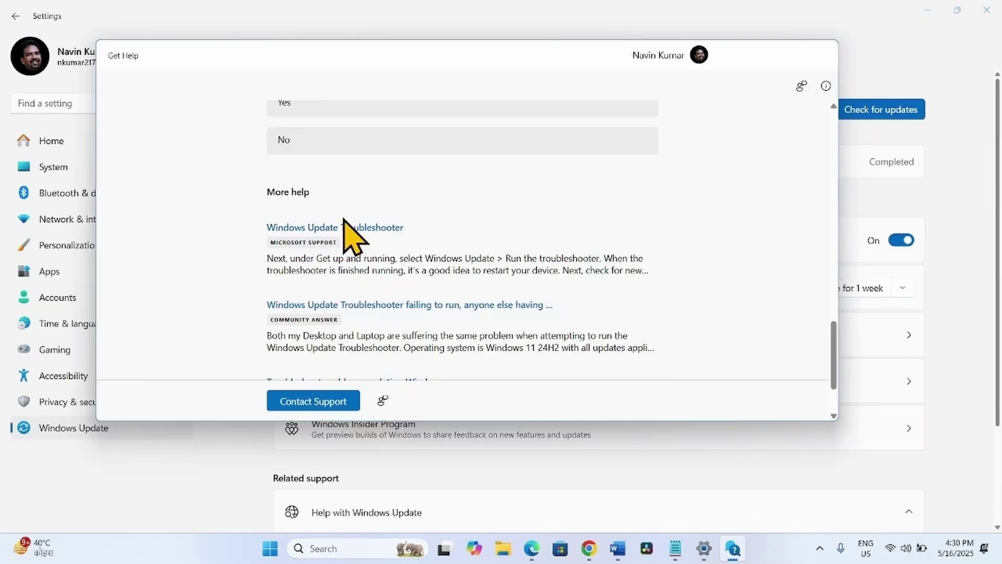
scroll(348, 224, "up", 5)
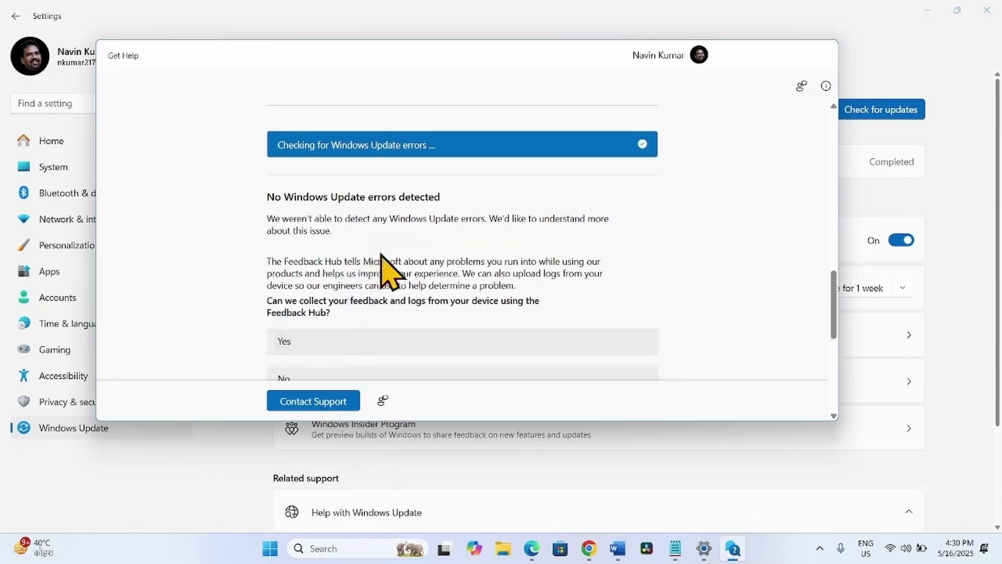
scroll(383, 261, "down", 5)
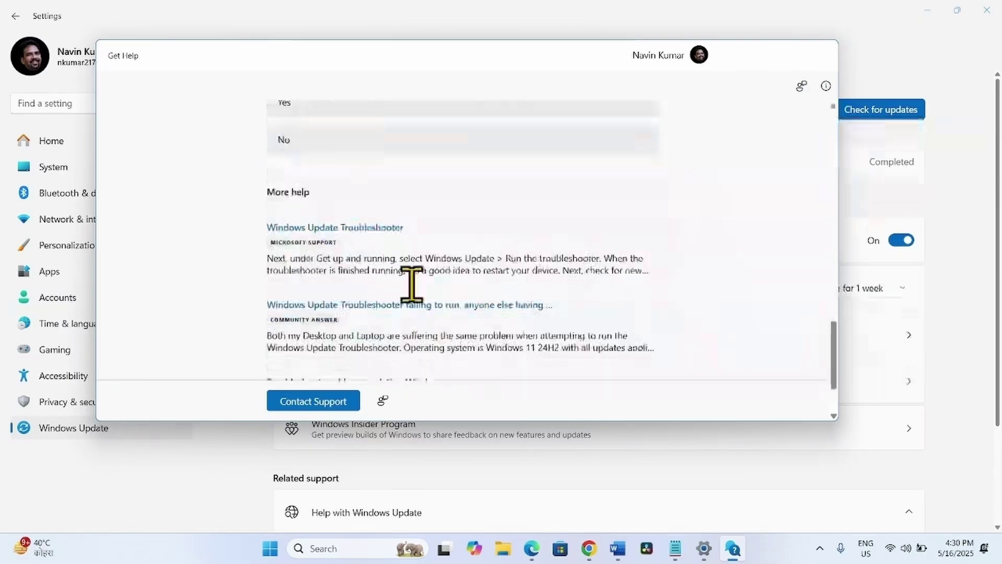
left_click(283, 142)
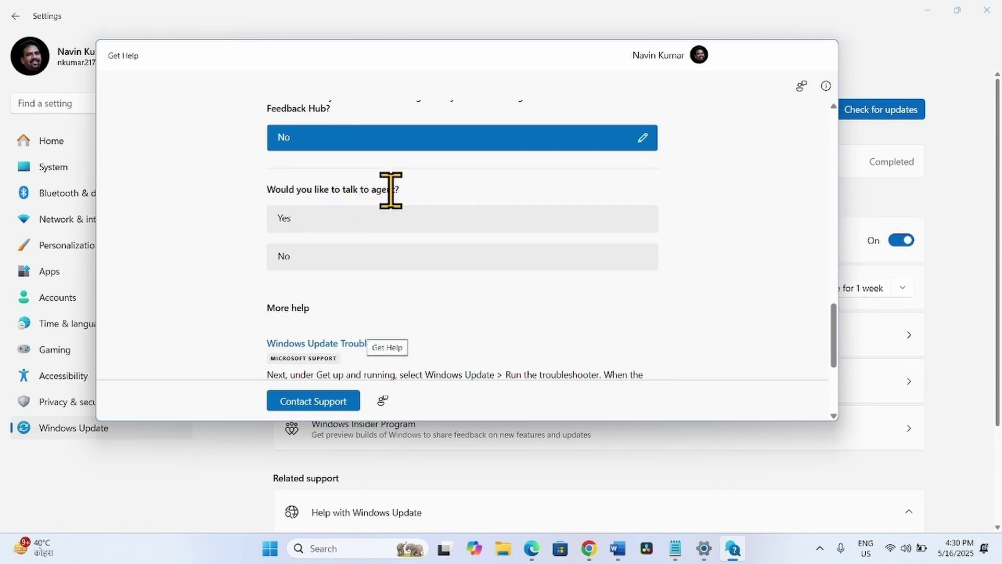
left_click(284, 220)
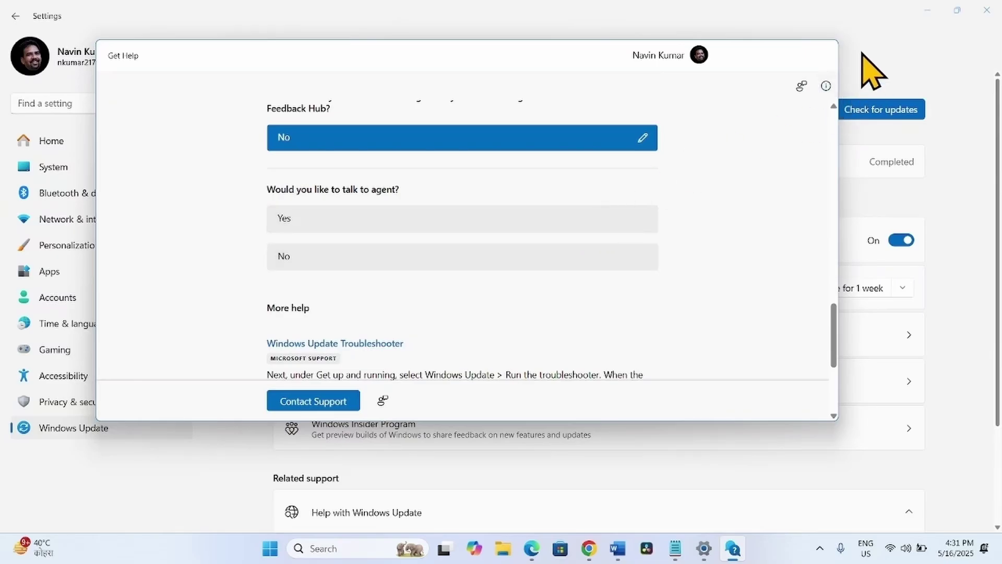
Close the Get Help and Settings windows.
left_click(823, 50)
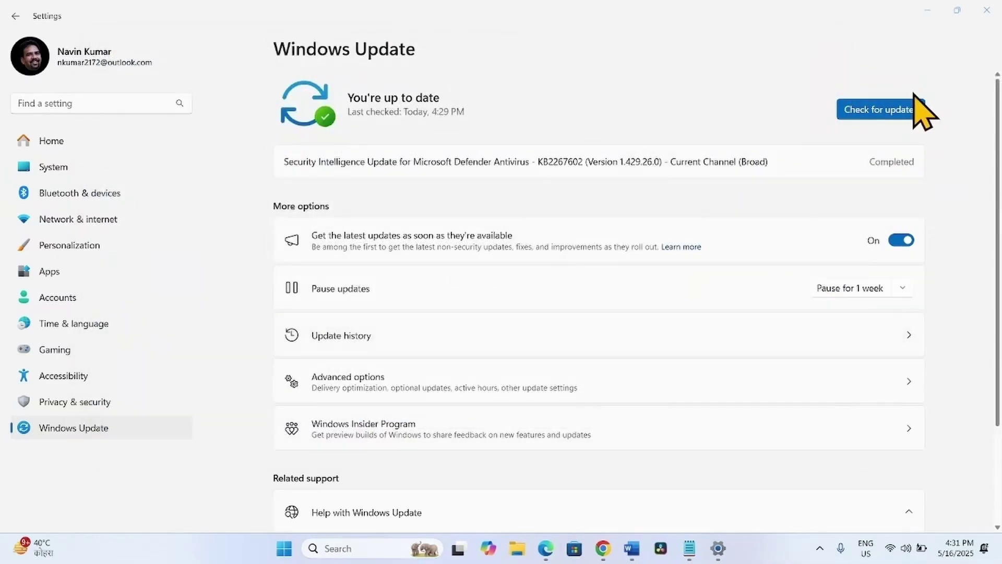
left_click(986, 9)
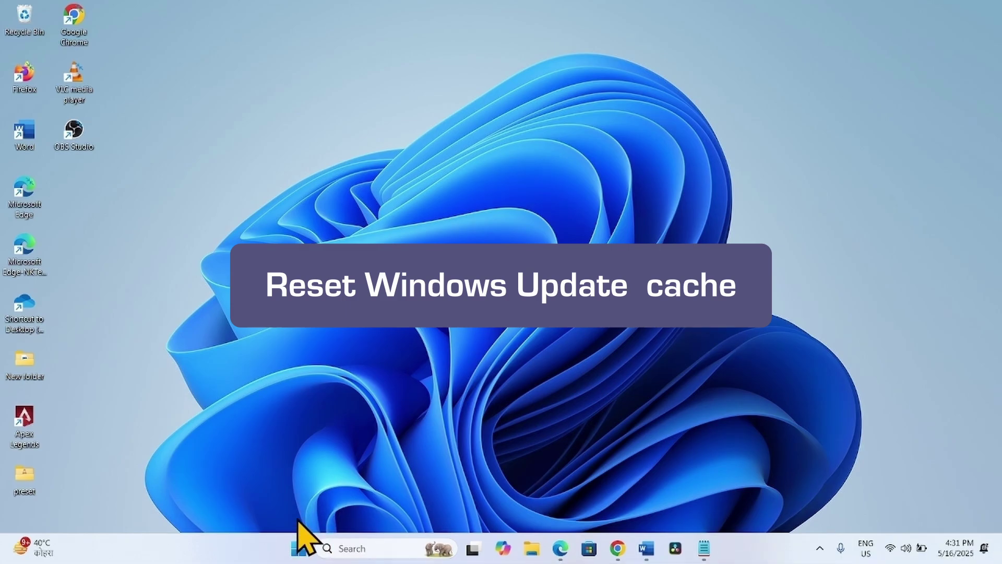
Launch cmd from Windows Search as administrator, approve UAC, and narrow the console window.
left_click(338, 547)
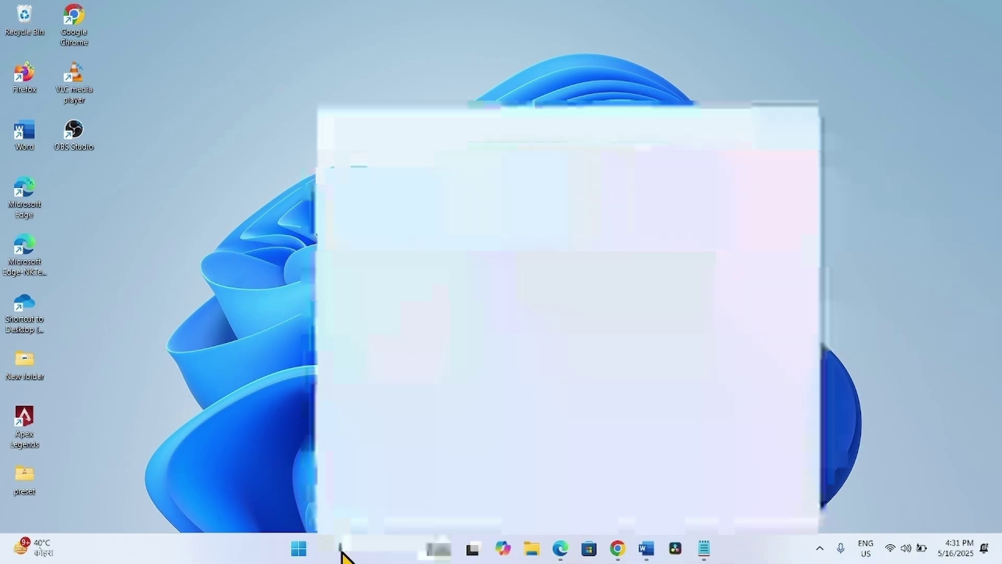
type("cmd")
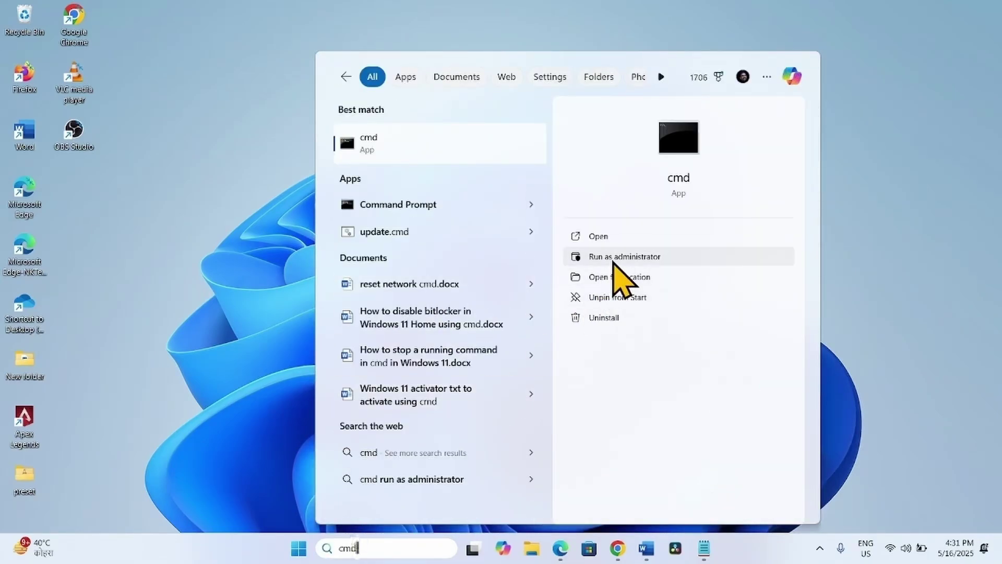
left_click(614, 261)
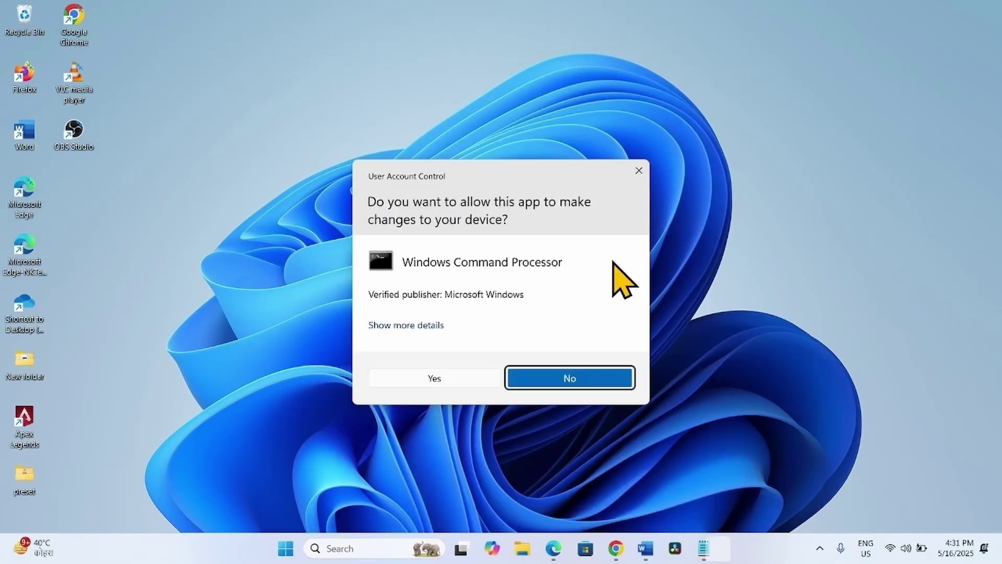
left_click(406, 378)
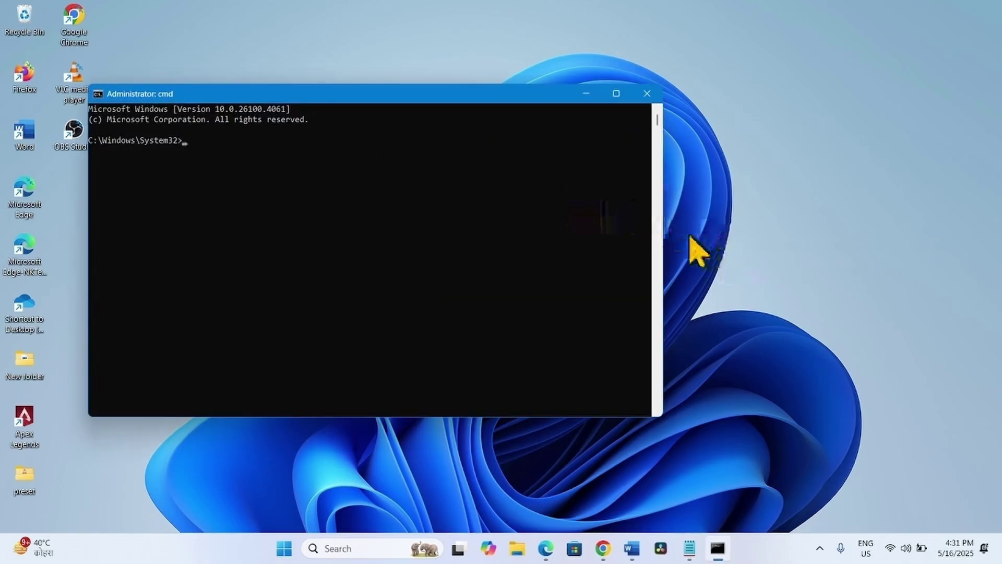
left_click_drag(662, 230, 622, 234)
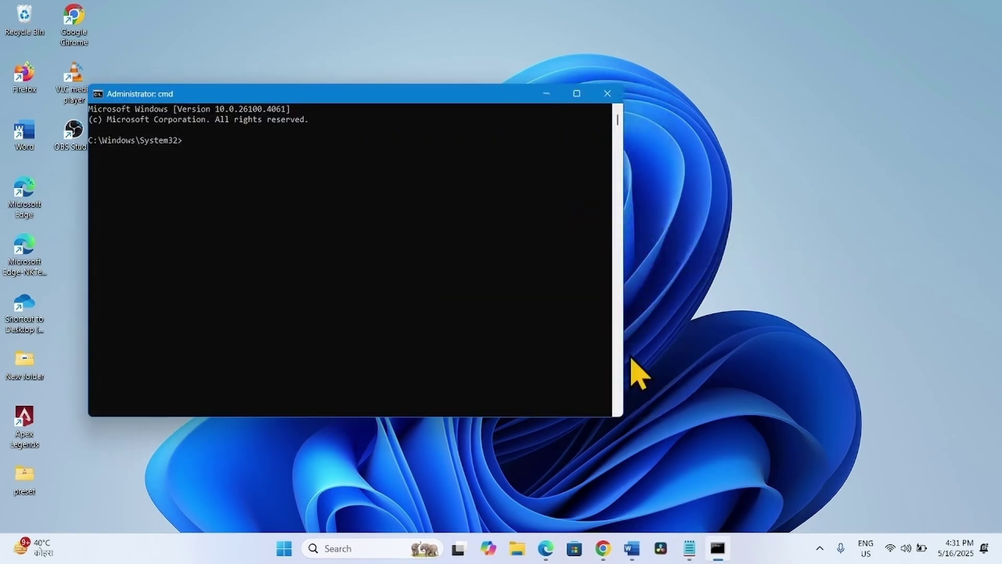
Copy 'net stop wuauserv' from the Notepad notes and run it in the admin prompt.
left_click(689, 548)
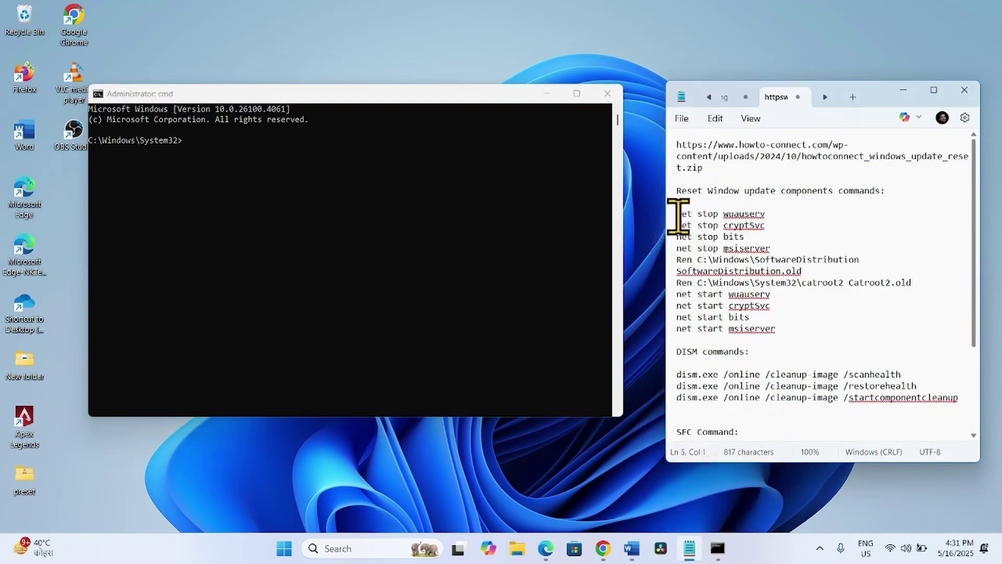
left_click_drag(677, 214, 787, 328)
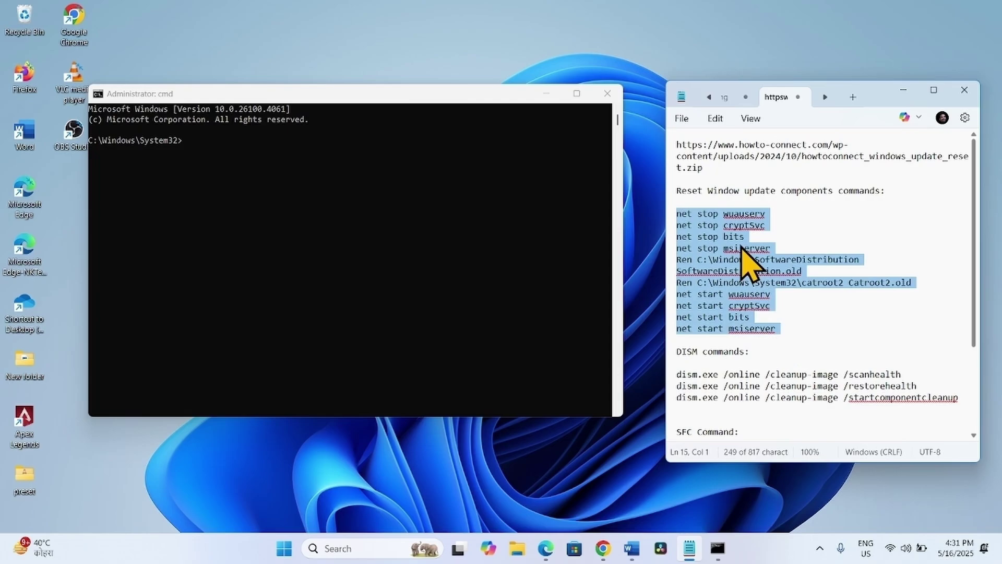
left_click_drag(777, 214, 698, 217)
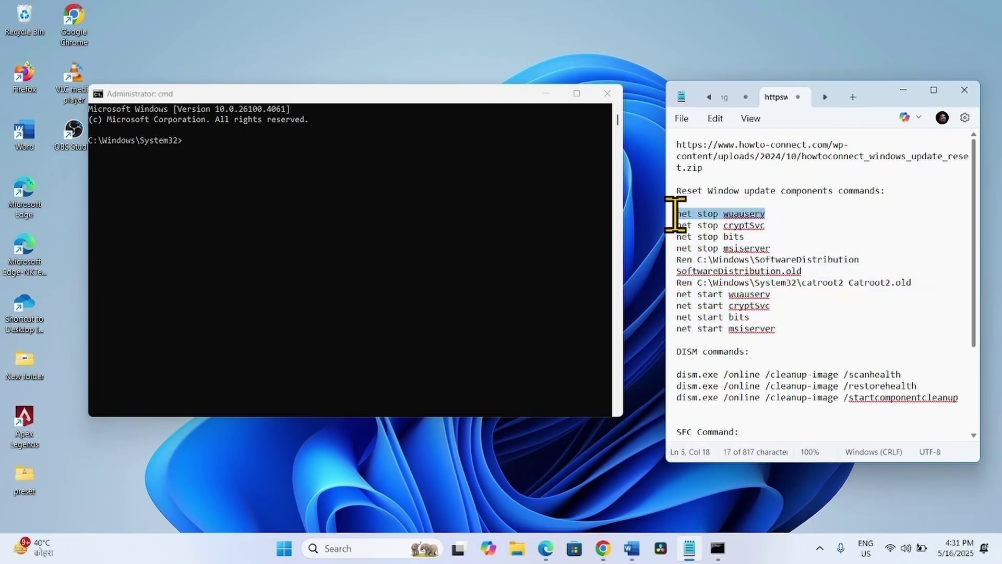
right_click(704, 215)
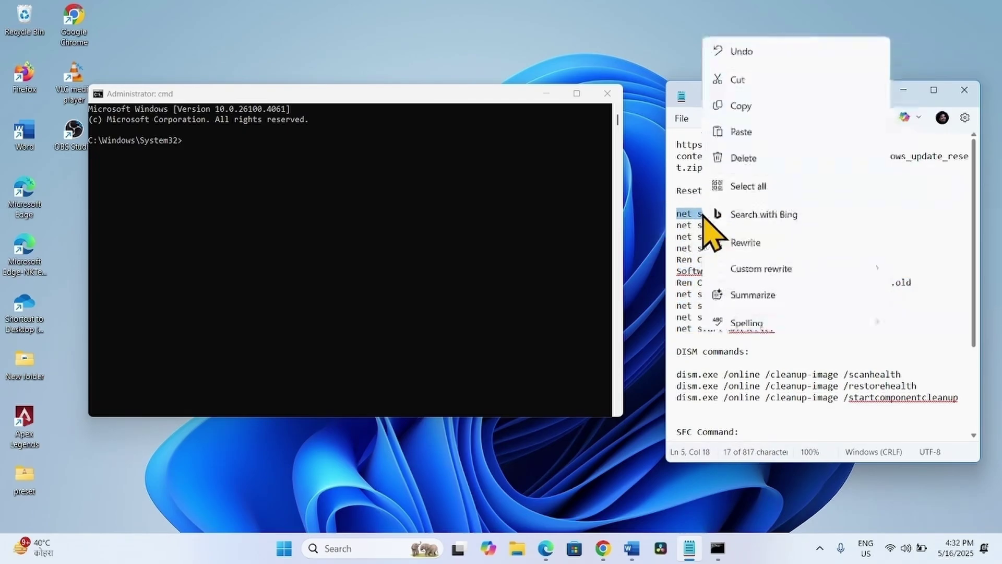
left_click(736, 76)
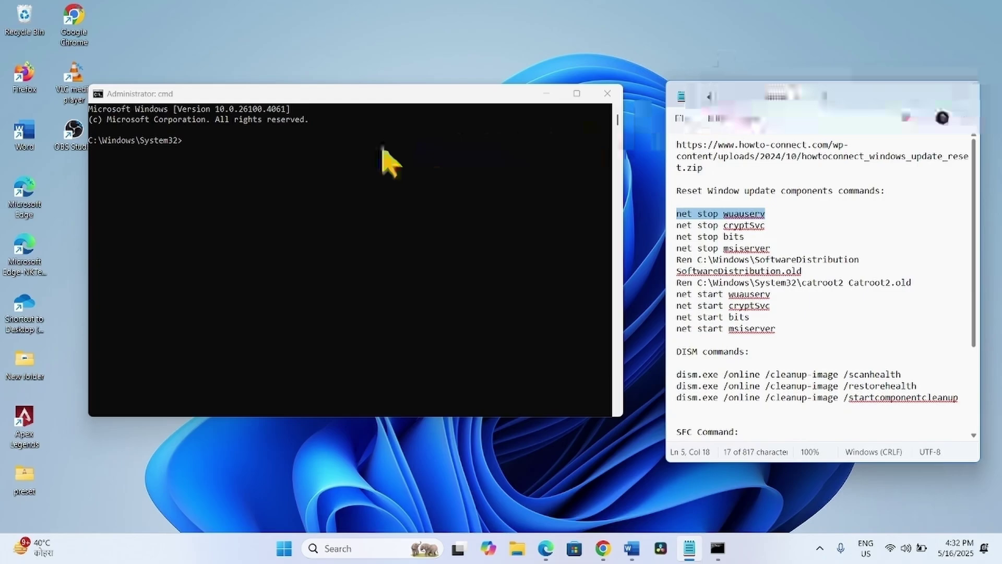
left_click(224, 162)
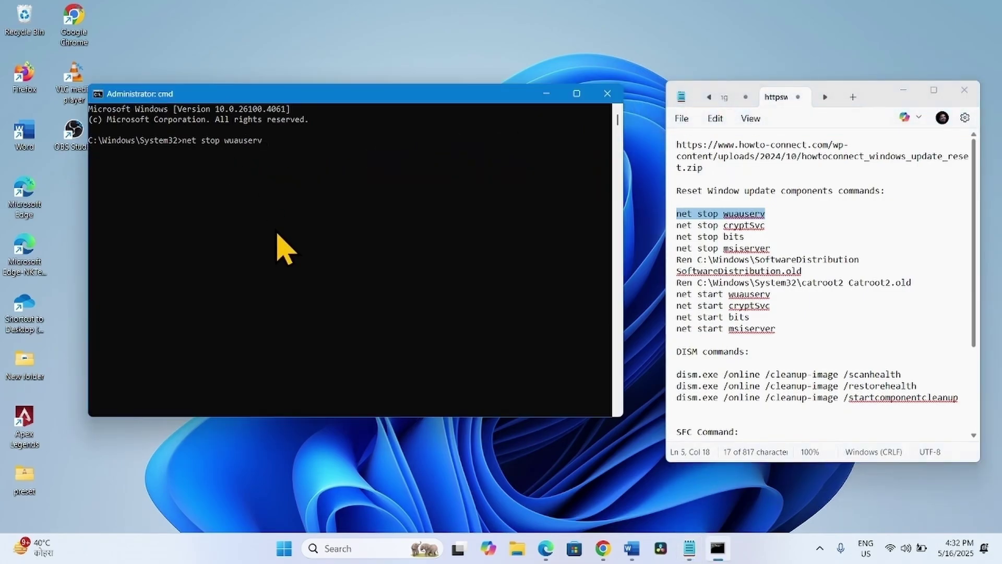
key("Return")
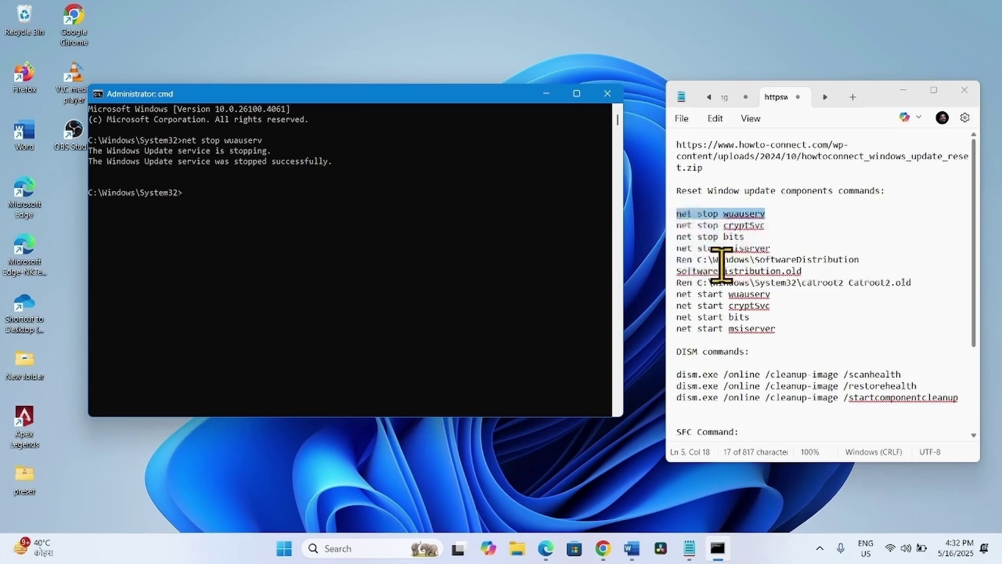
Copy and run 'net stop cryptSvc', confirming the dependent services stop too.
left_click_drag(742, 226, 679, 225)
left_click(765, 227)
left_click(766, 227)
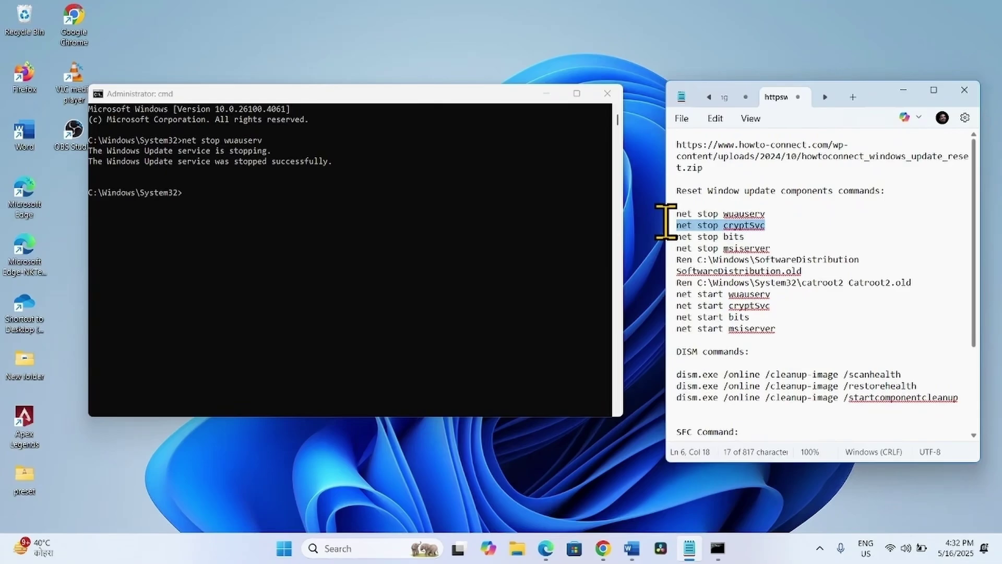
right_click(699, 228)
left_click(737, 77)
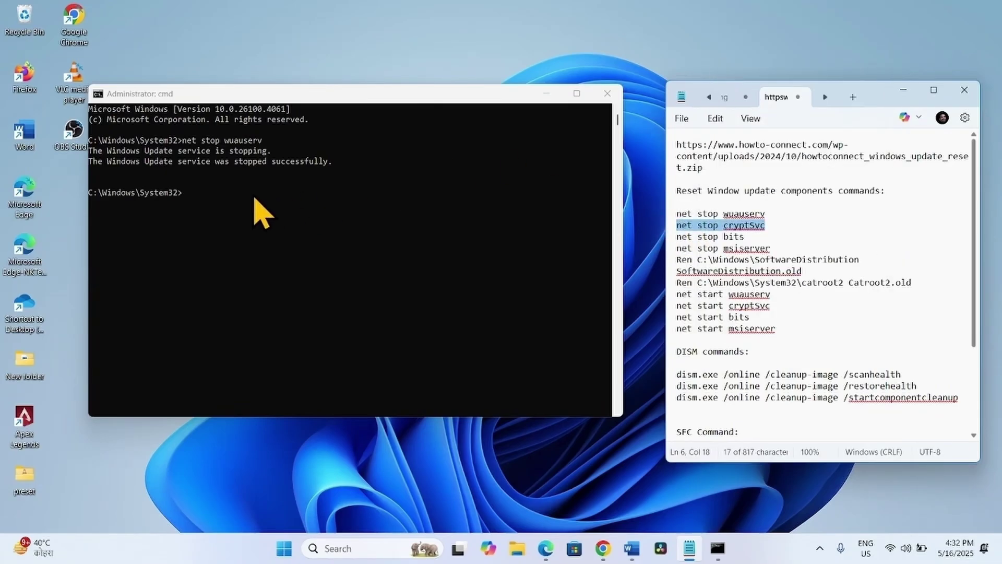
left_click(209, 199)
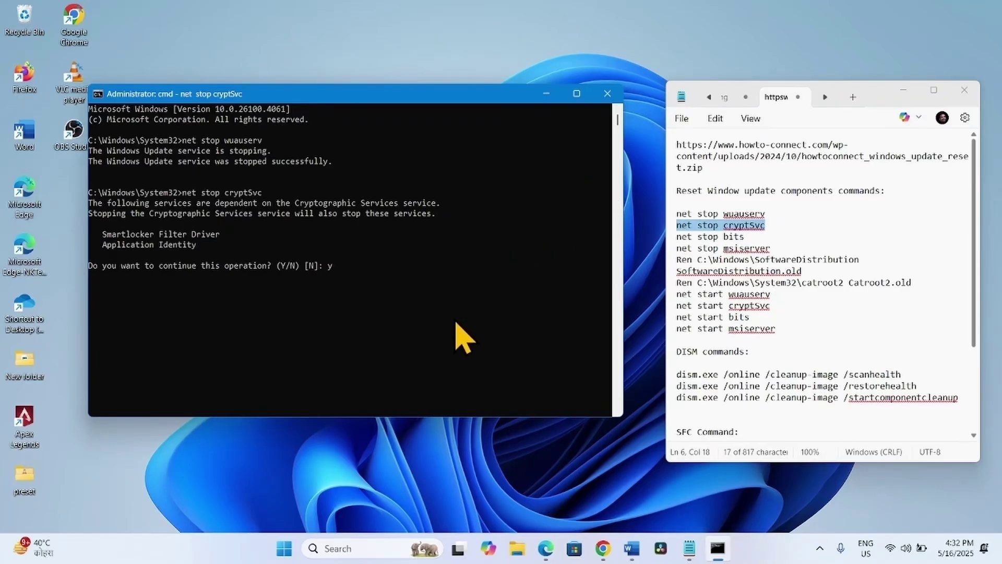
key("Return")
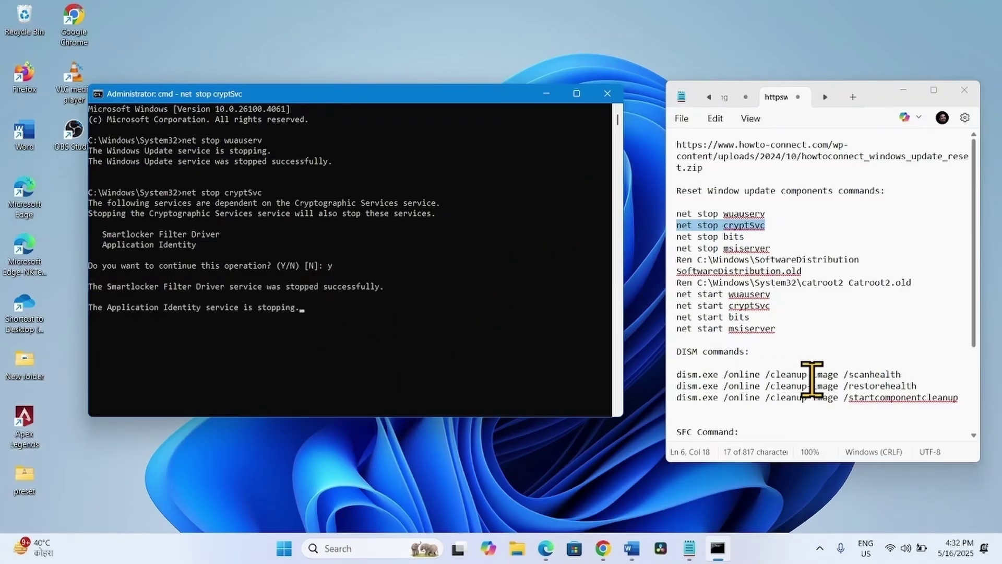
Look over the remaining reset commands, then close the administrator Command Prompt.
left_click(779, 328)
left_click_drag(779, 328, 674, 214)
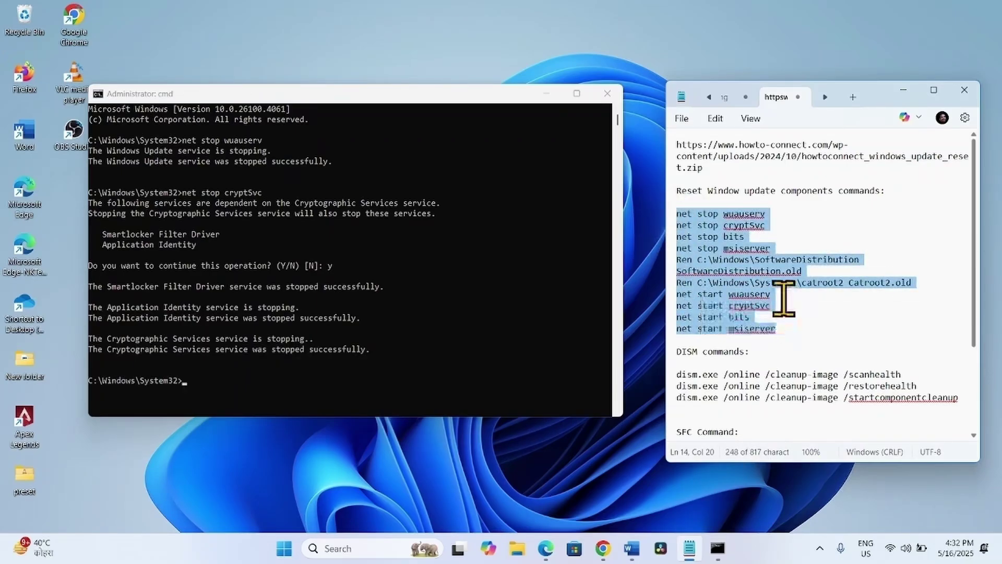
left_click(783, 329)
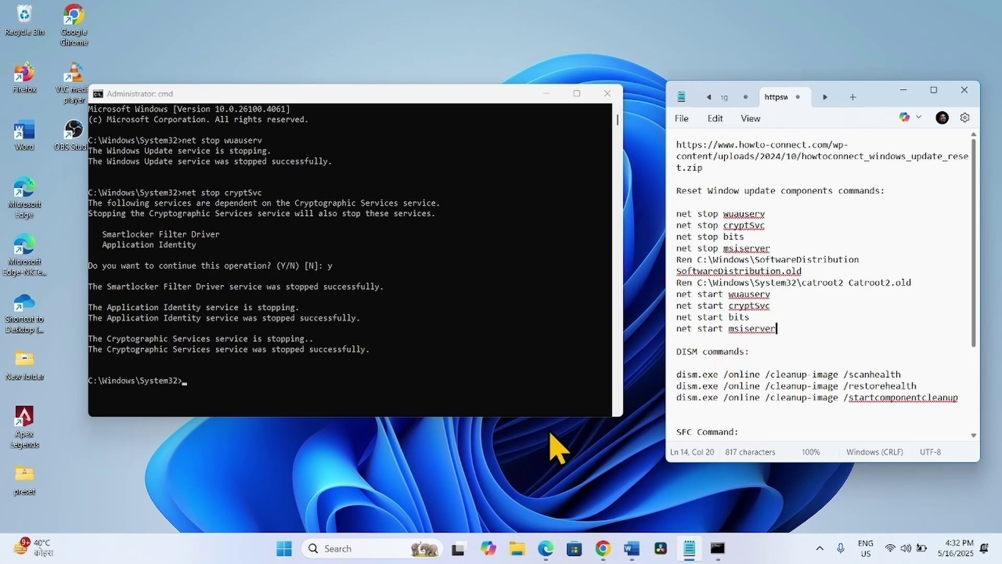
left_click(607, 94)
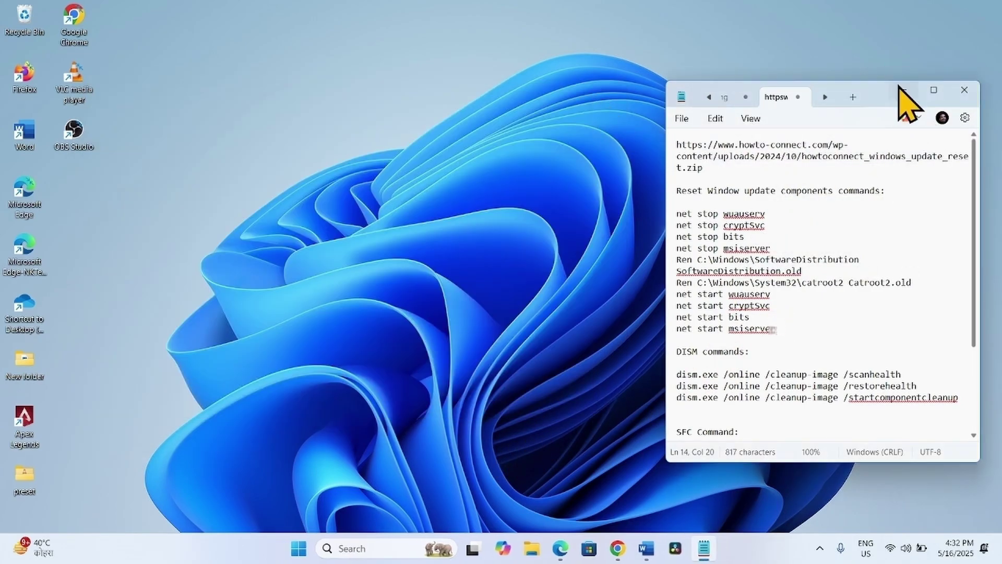
Minimize Notepad, open and dismiss the Start power options, then restore Notepad.
left_click(903, 89)
left_click(295, 547)
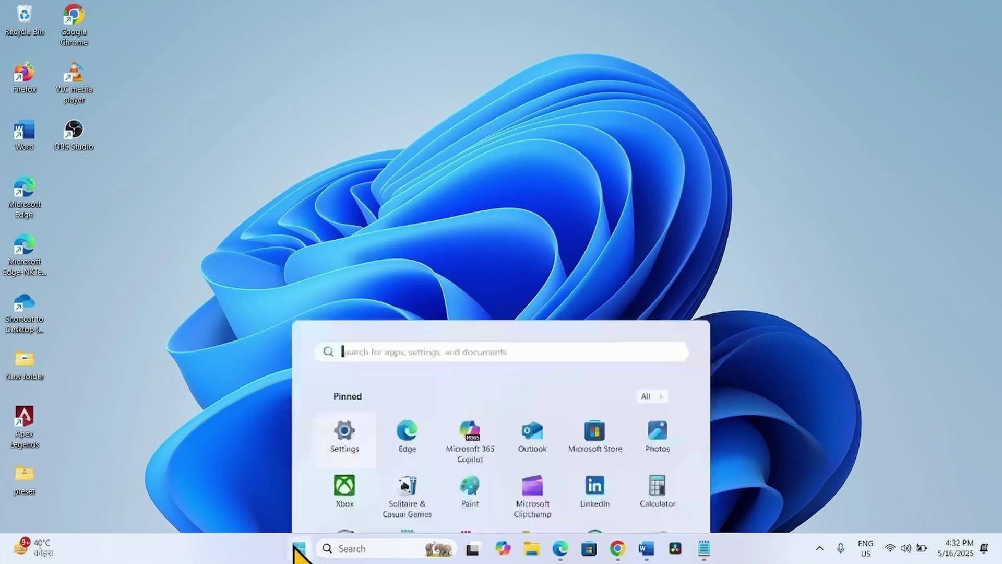
left_click(662, 503)
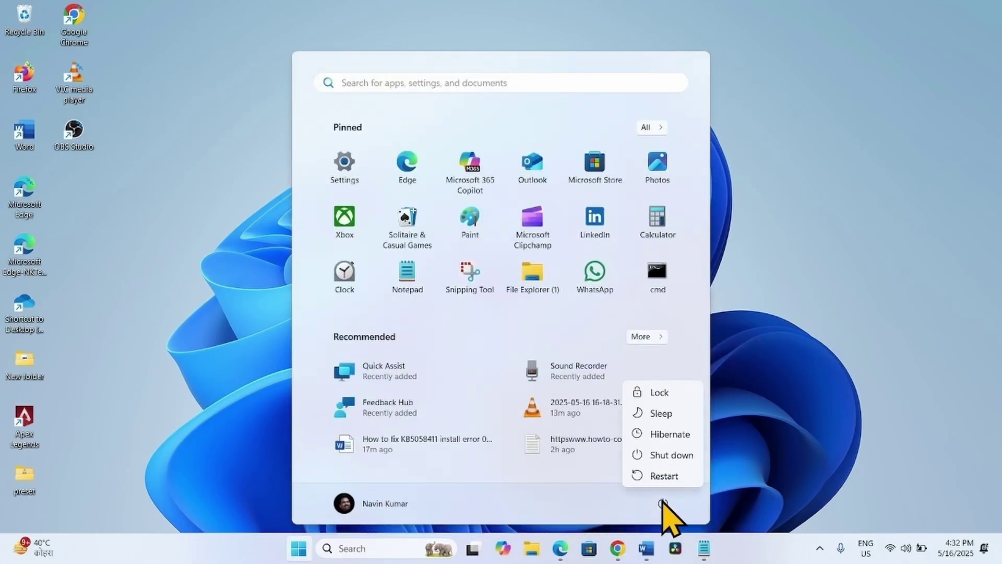
left_click(866, 365)
left_click(865, 365)
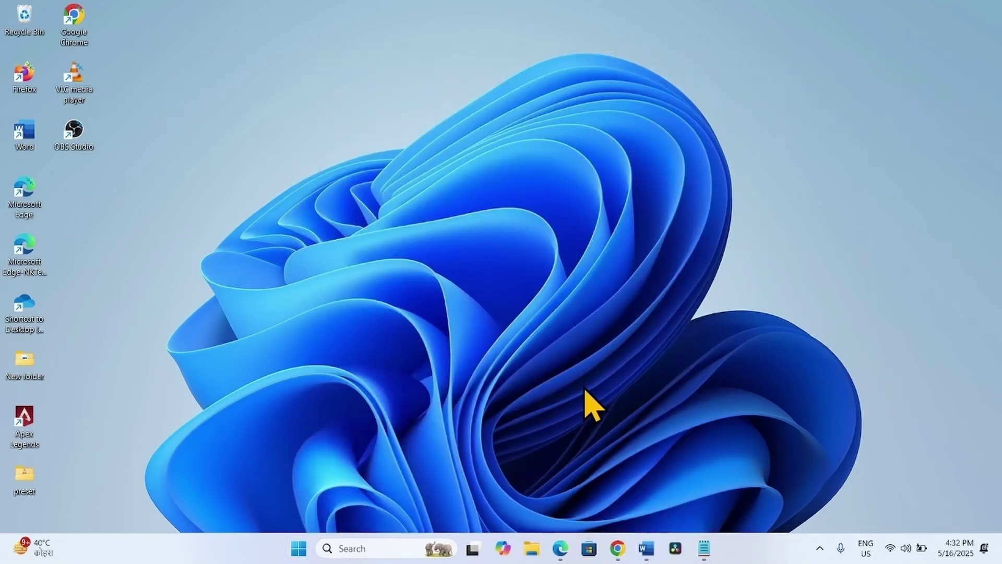
left_click(704, 547)
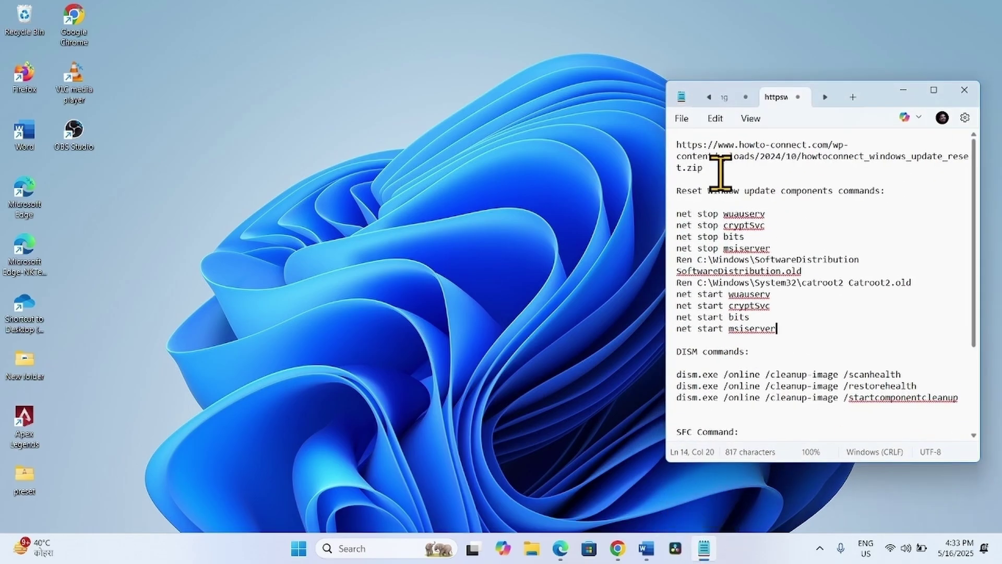
Scroll the notes down to the DISM scanhealth command and search Windows for 'cmd'.
triple_click(711, 169)
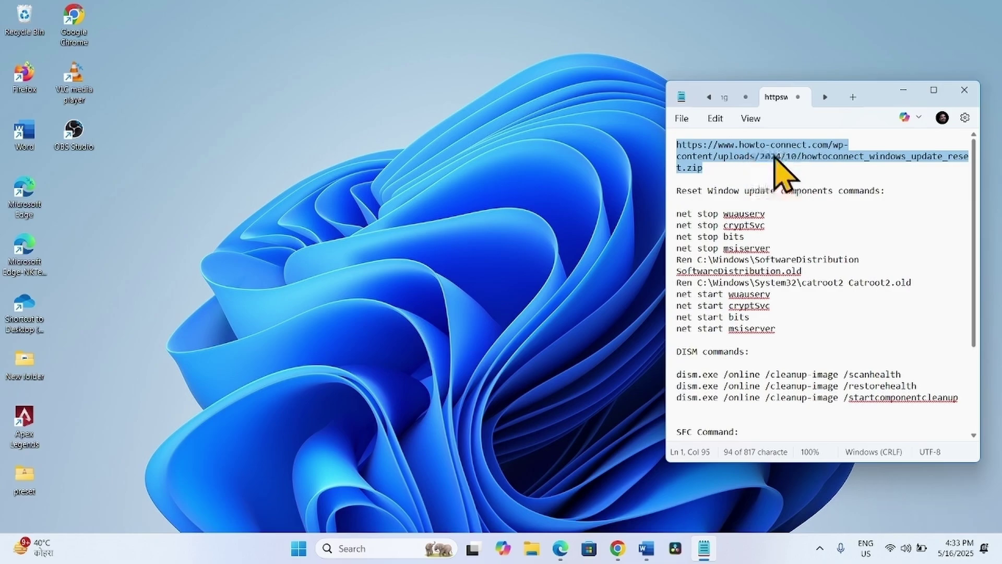
left_click(787, 330)
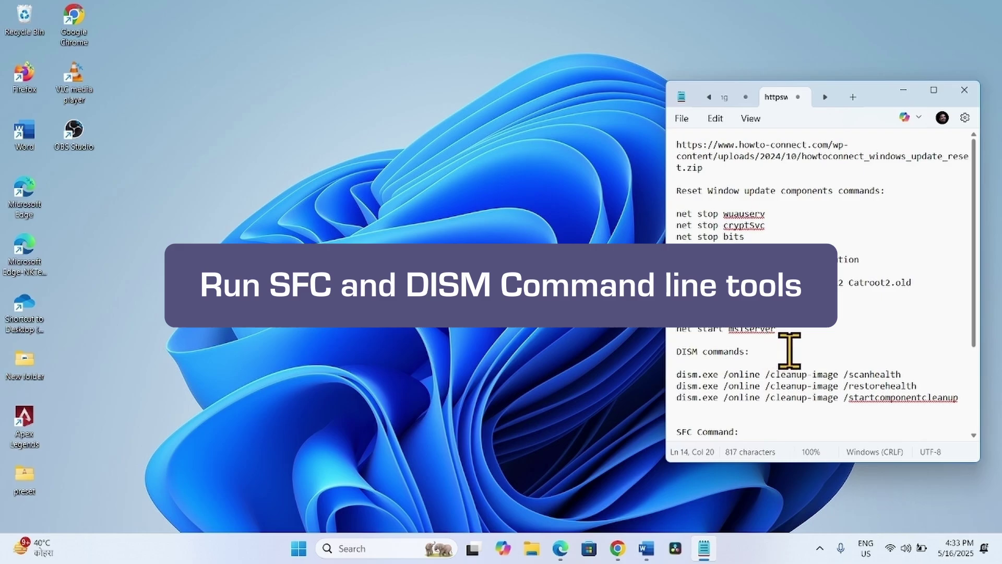
scroll(852, 348, "down", 4)
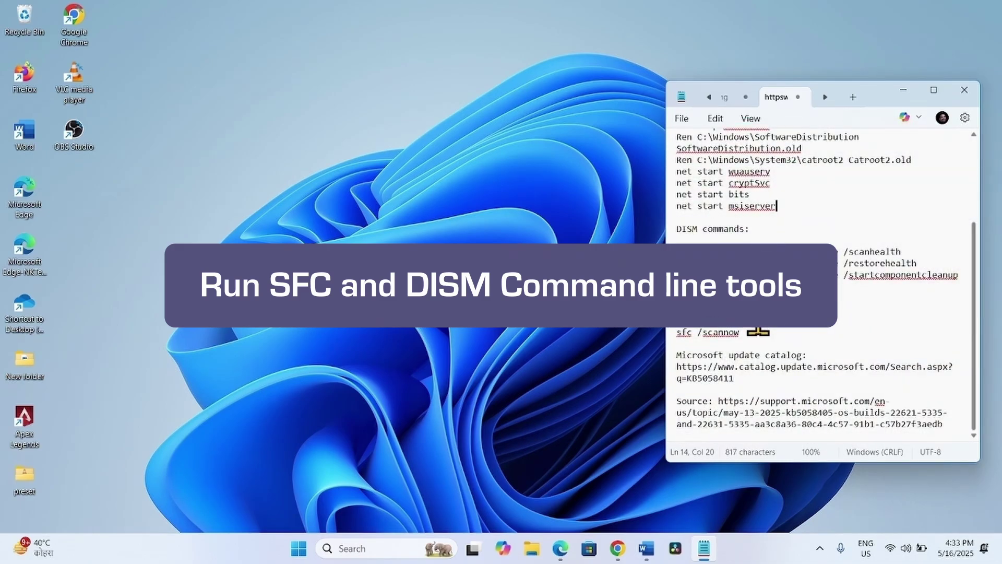
left_click(904, 249)
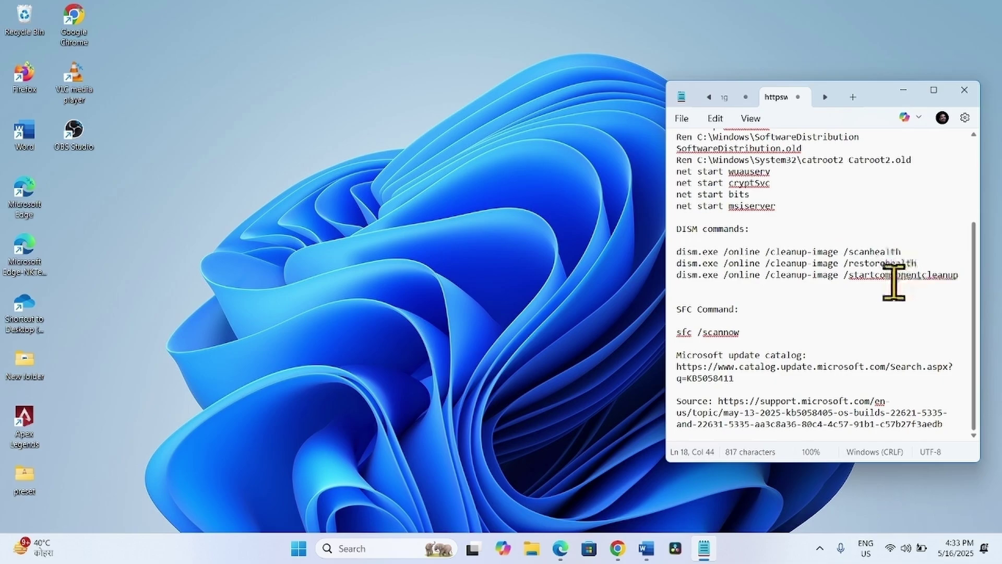
left_click(365, 547)
type("cmd")
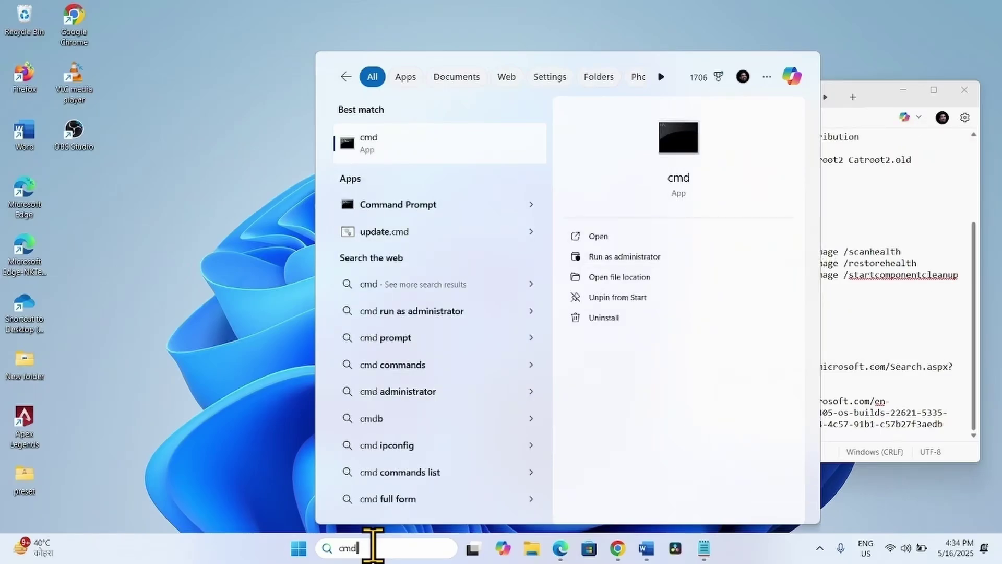
Launch Command Prompt as administrator, approve UAC, and move the console left.
left_click(595, 257)
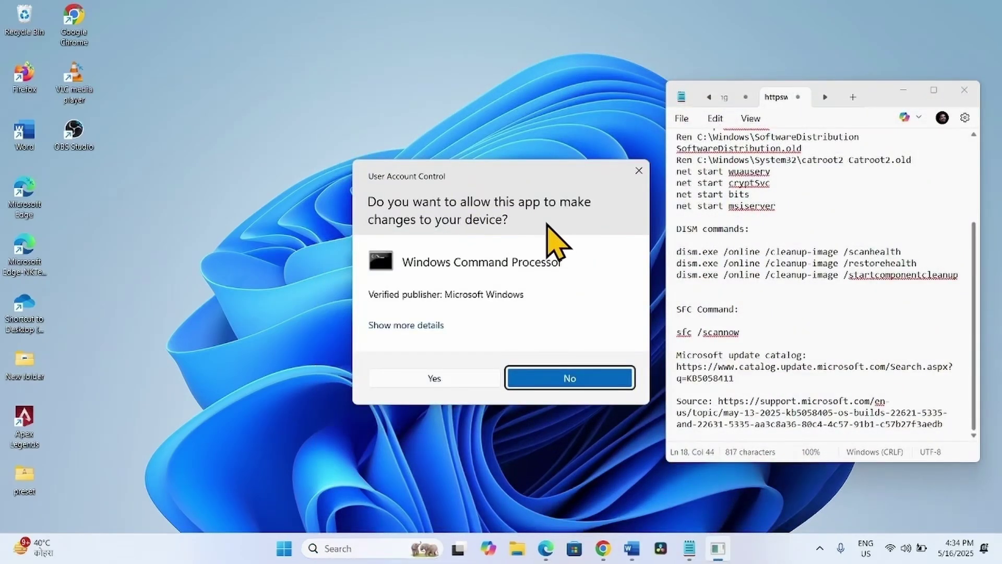
left_click(435, 378)
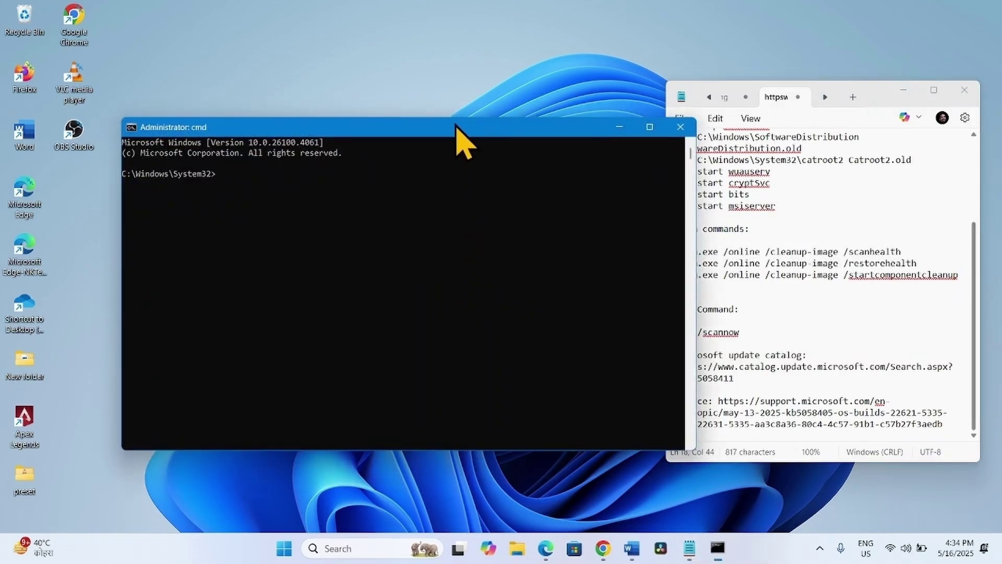
left_click_drag(456, 127, 409, 99)
Copy the DISM scanhealth command from Notepad and run it, finding no corruption.
left_click(755, 218)
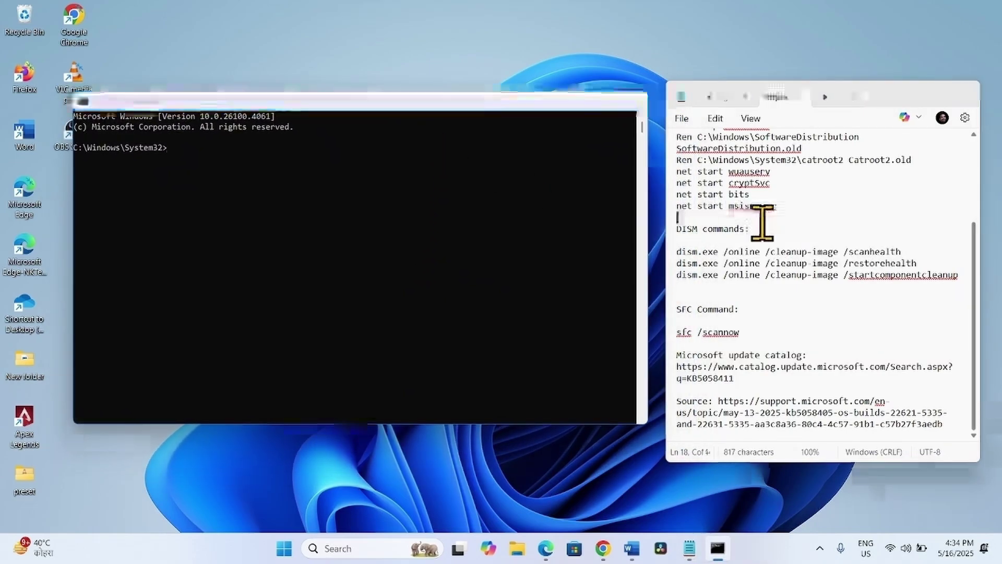
left_click_drag(905, 253, 712, 244)
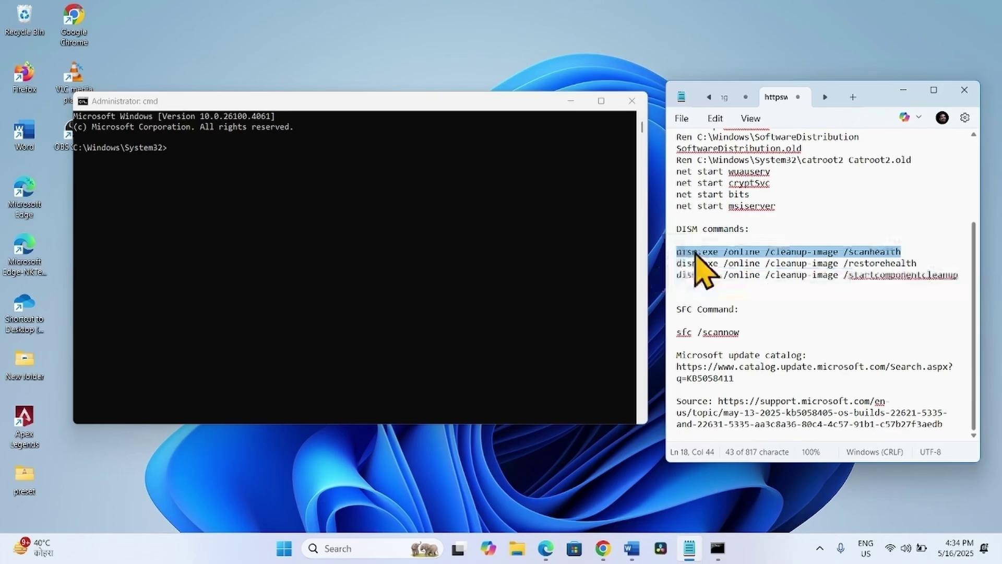
right_click(700, 257)
left_click(752, 74)
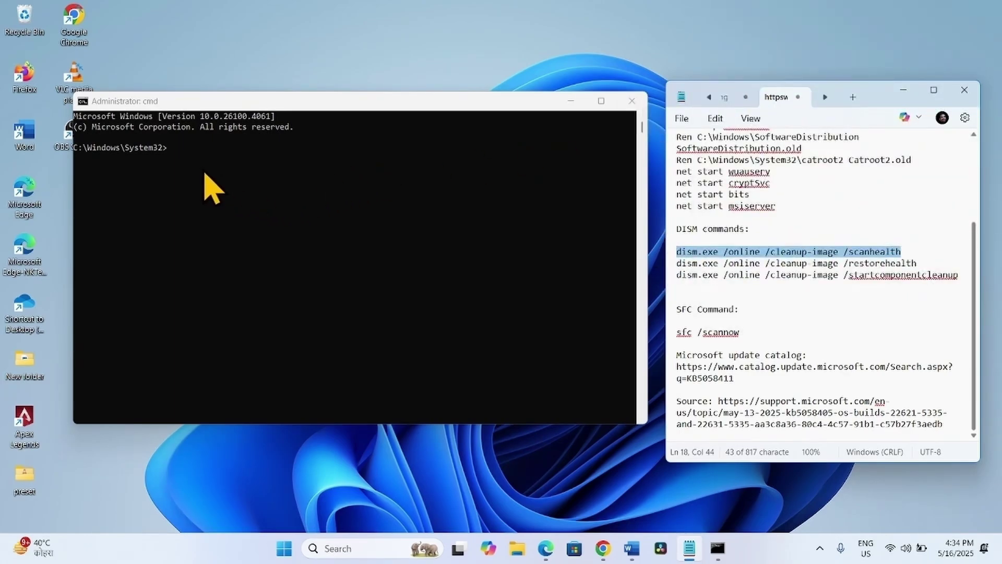
left_click(186, 152)
right_click(186, 152)
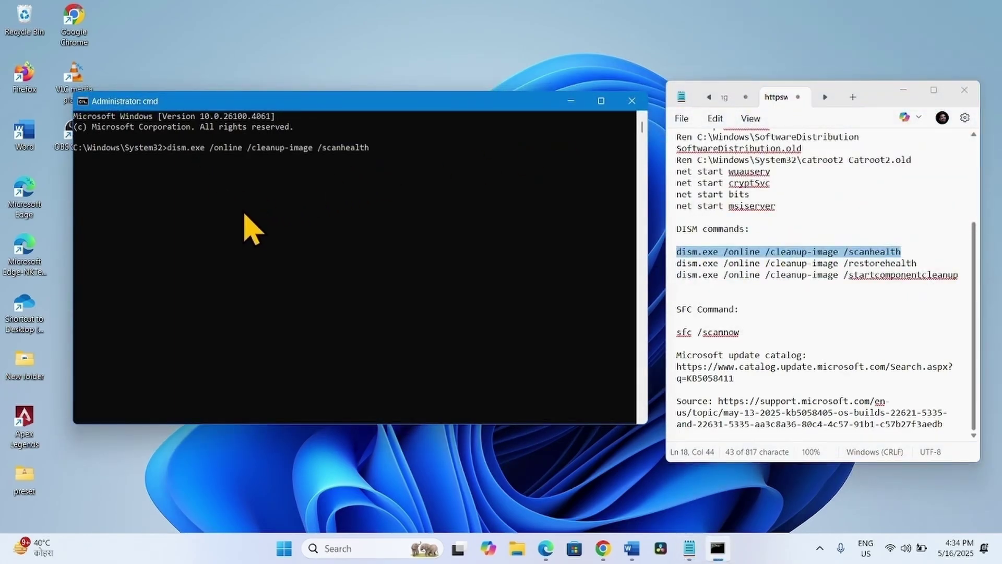
key("Return")
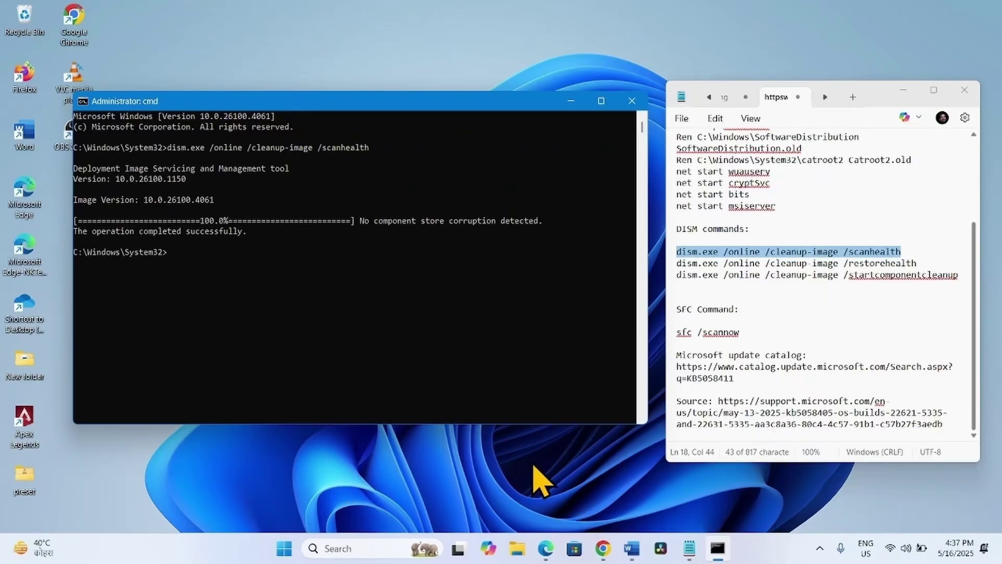
left_click_drag(919, 252, 673, 263)
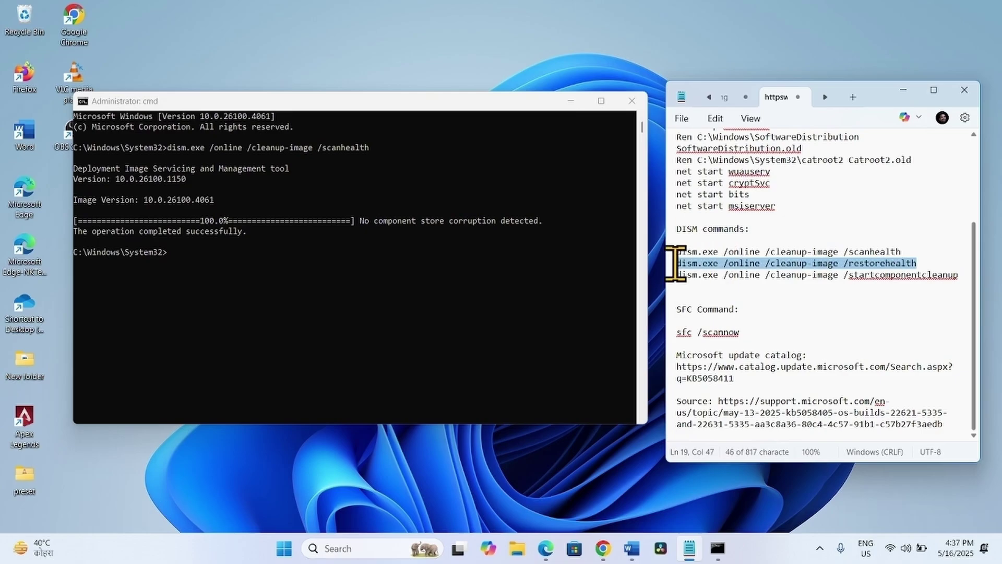
Copy the DISM restorehealth command from Notepad and run it in the admin console.
right_click(689, 266)
left_click(721, 78)
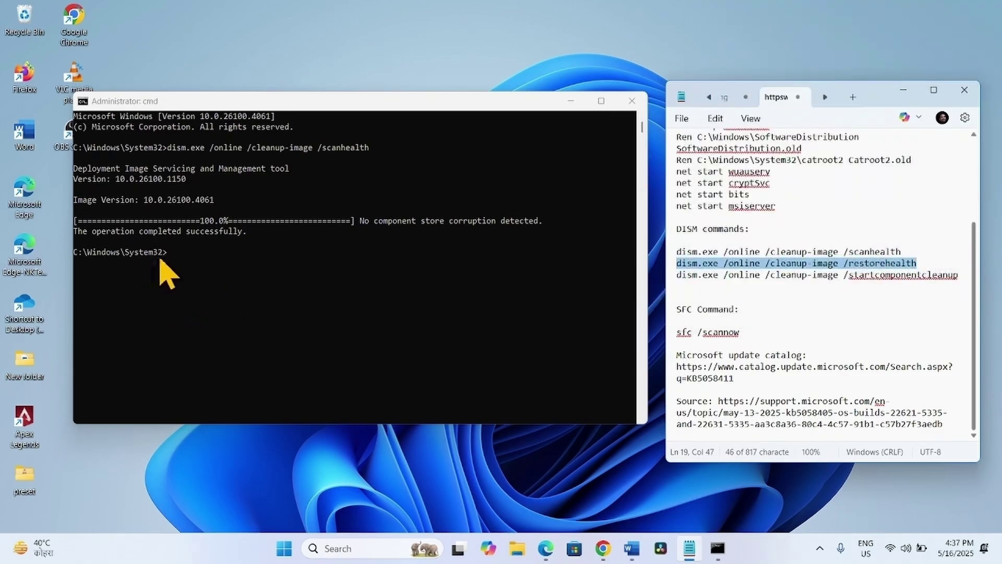
left_click(174, 256)
key("ctrl+v")
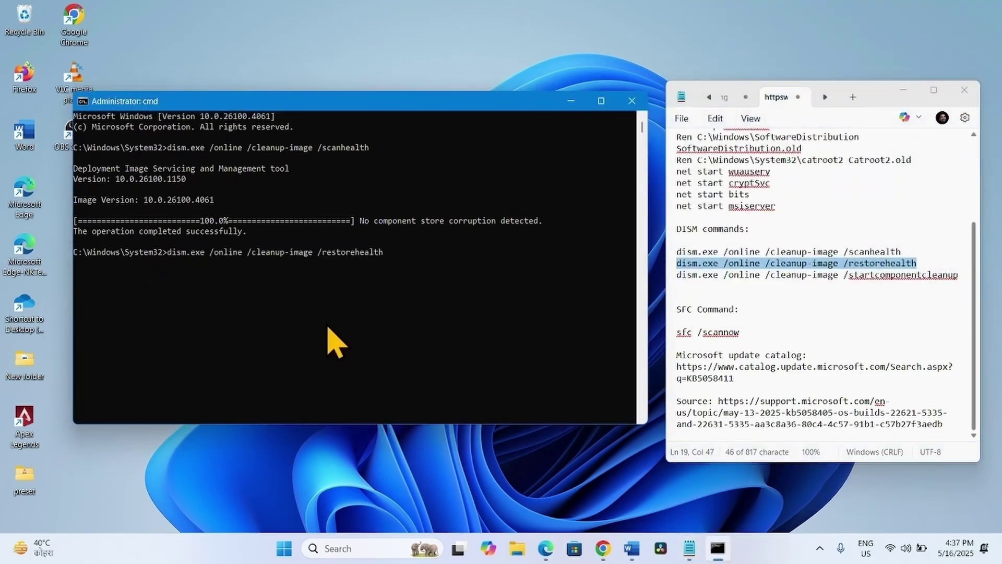
key("Return")
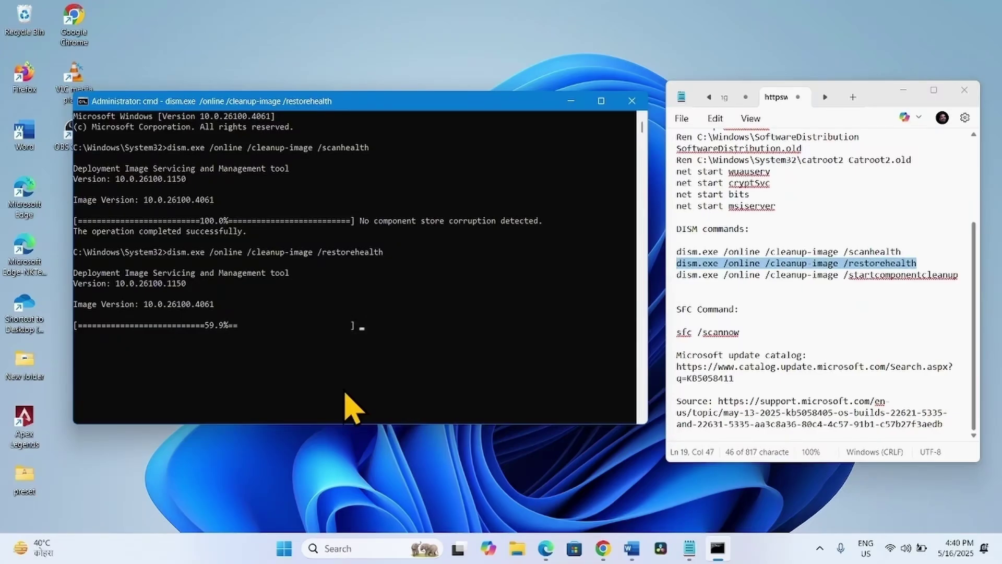
Copy and run the DISM startcomponentcleanup command until it completes successfully.
triple_click(756, 275)
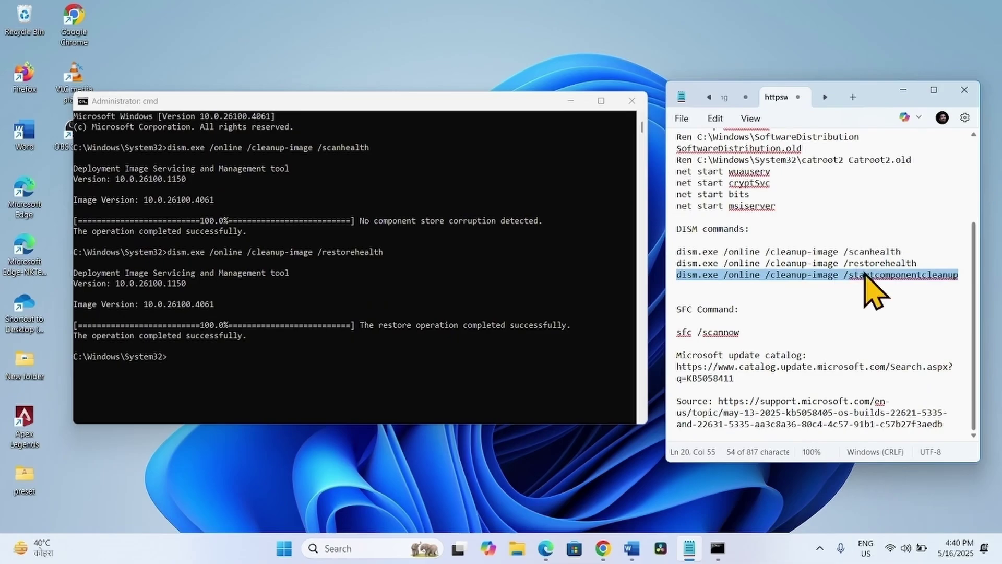
right_click(867, 277)
left_click(699, 71)
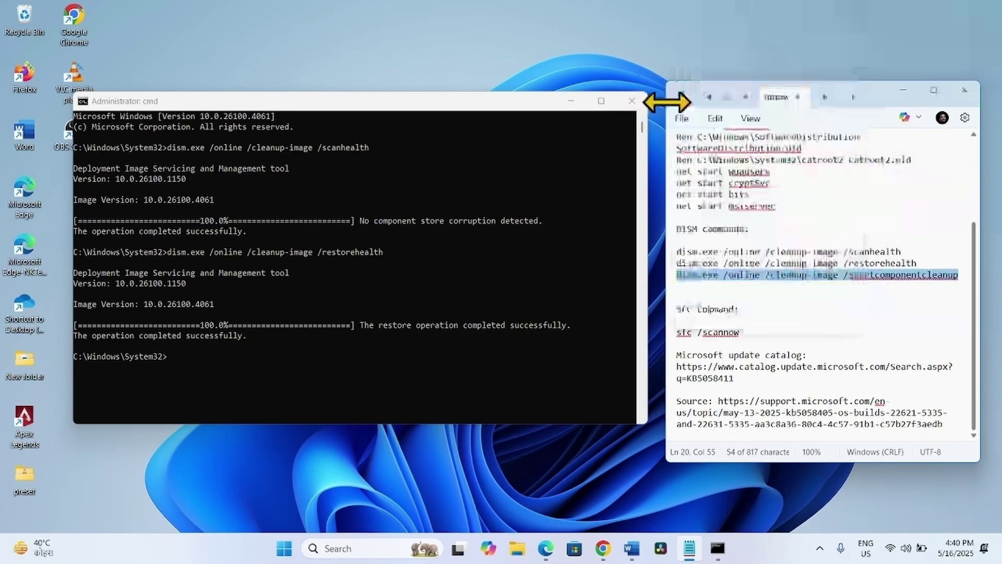
left_click(219, 376)
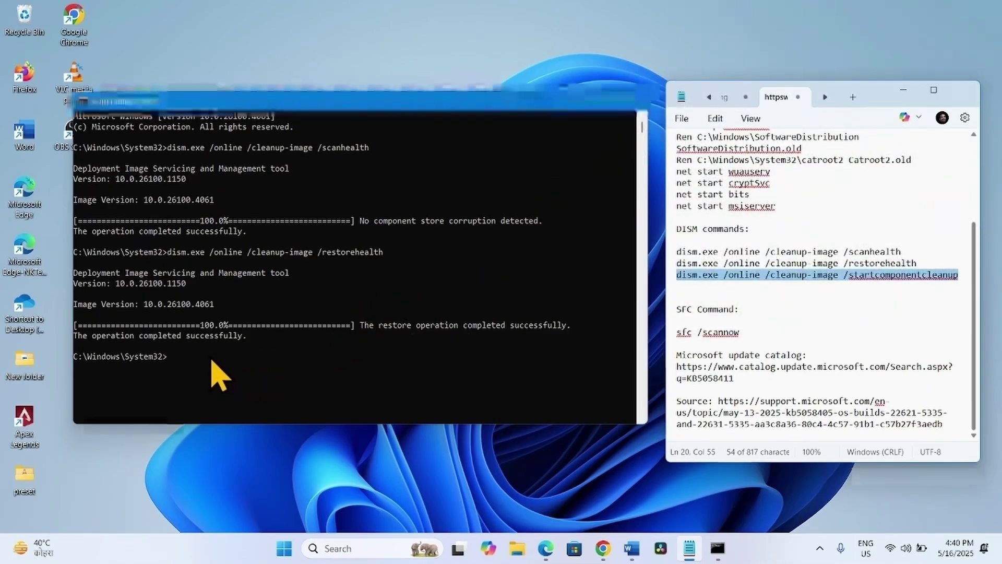
right_click(219, 376)
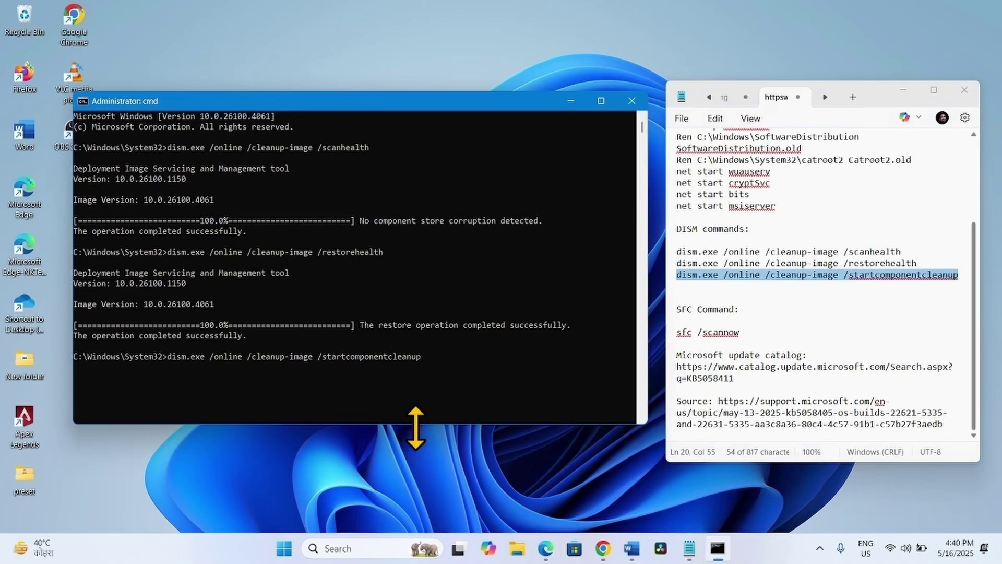
key("Return")
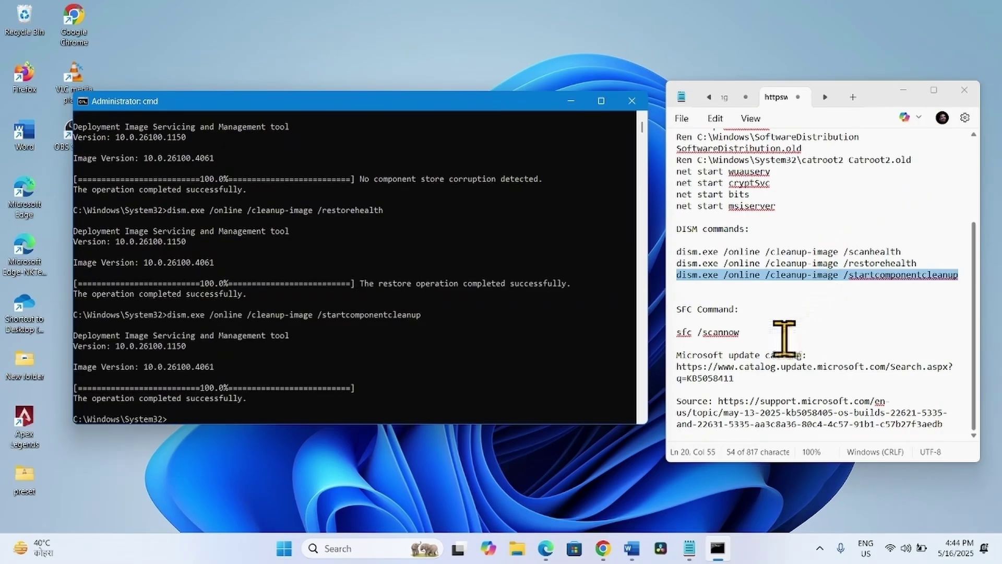
left_click_drag(741, 309, 519, 304)
left_click(721, 308)
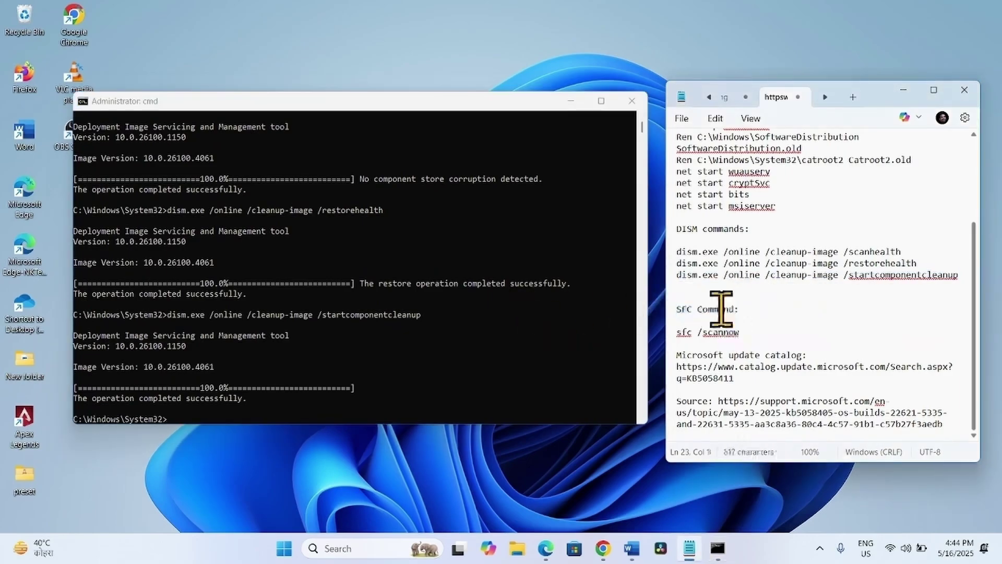
Copy sfc /scannow from Notepad into the admin Command Prompt and run the scan.
left_click_drag(741, 332, 675, 332)
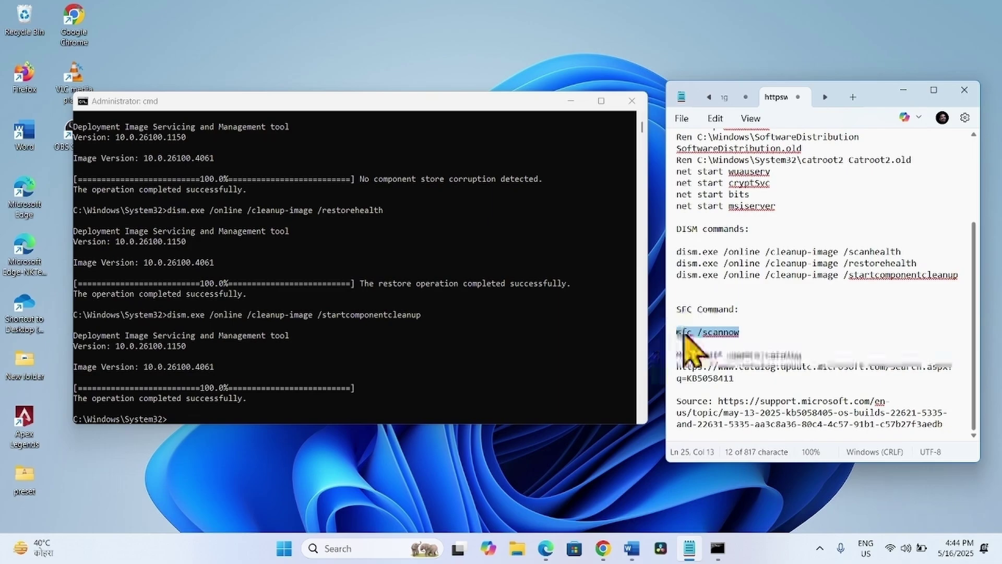
right_click(688, 334)
left_click(750, 71)
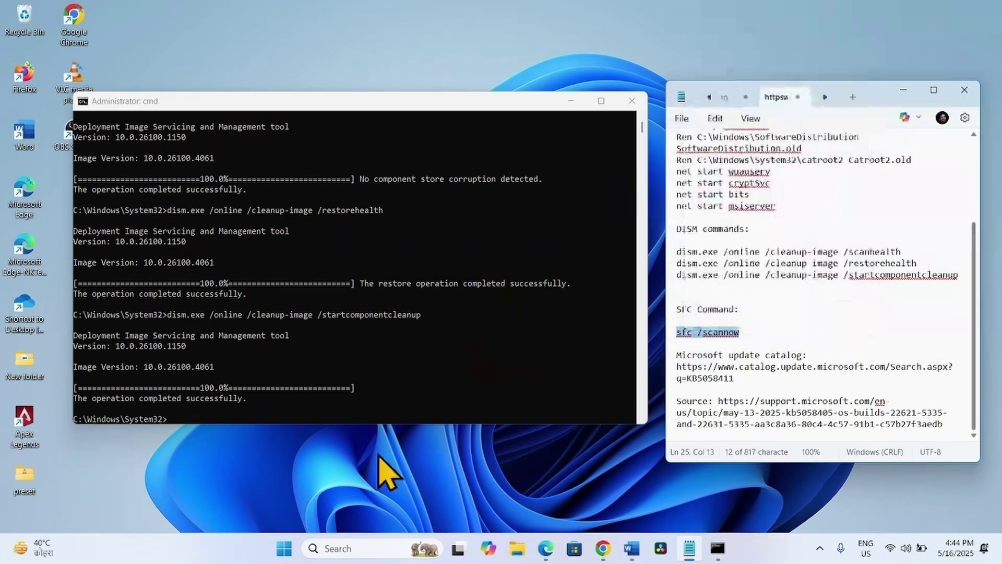
scroll(330, 325, "down", 4)
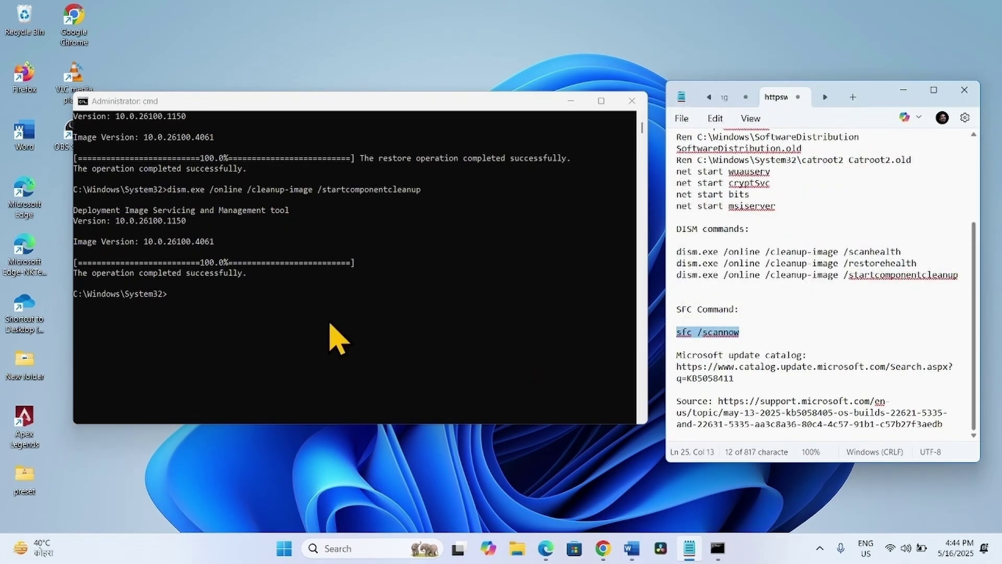
left_click(212, 312)
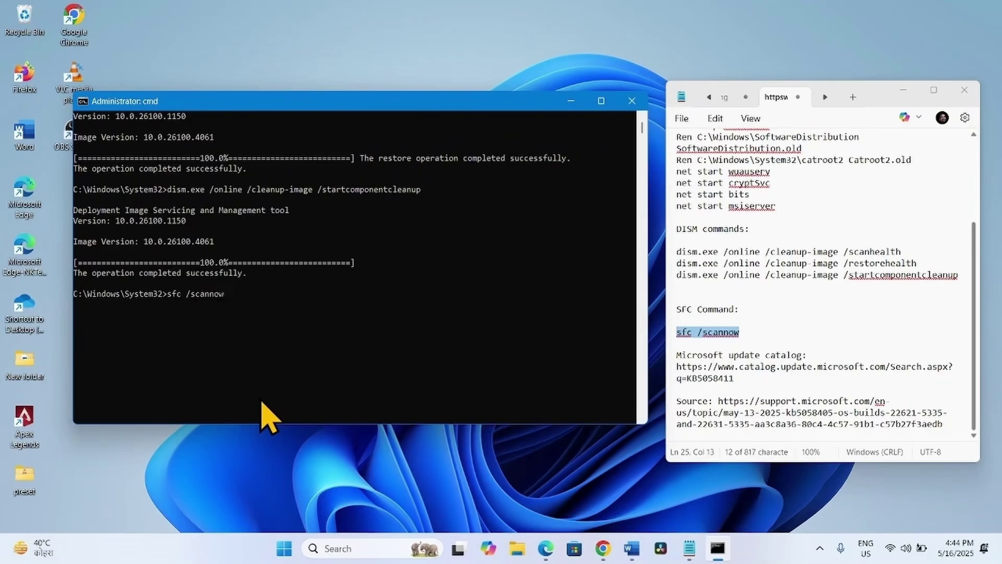
key("Return")
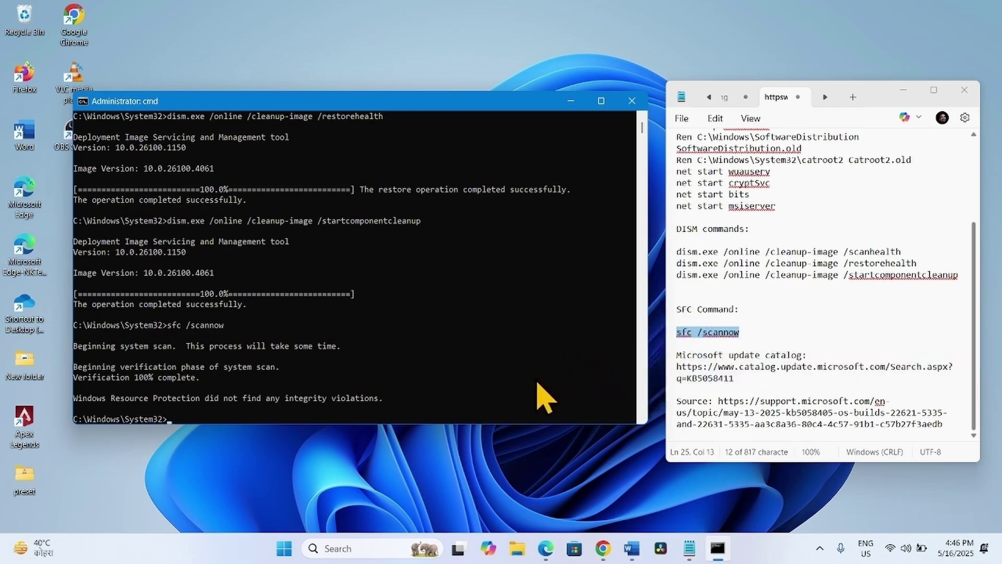
Close the console and Notepad, restart the PC, and reopen the Start menu afterwards.
left_click(631, 101)
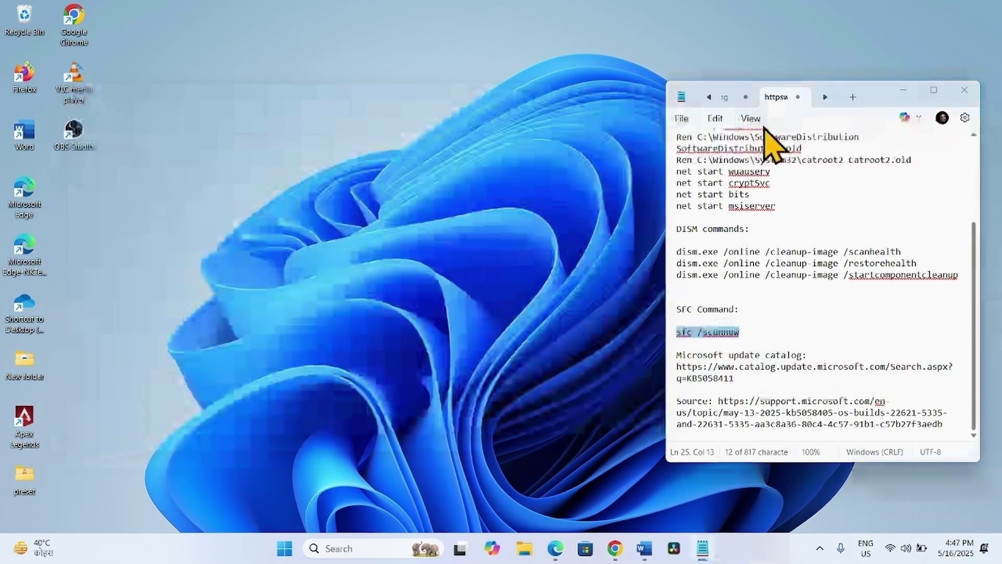
left_click(964, 93)
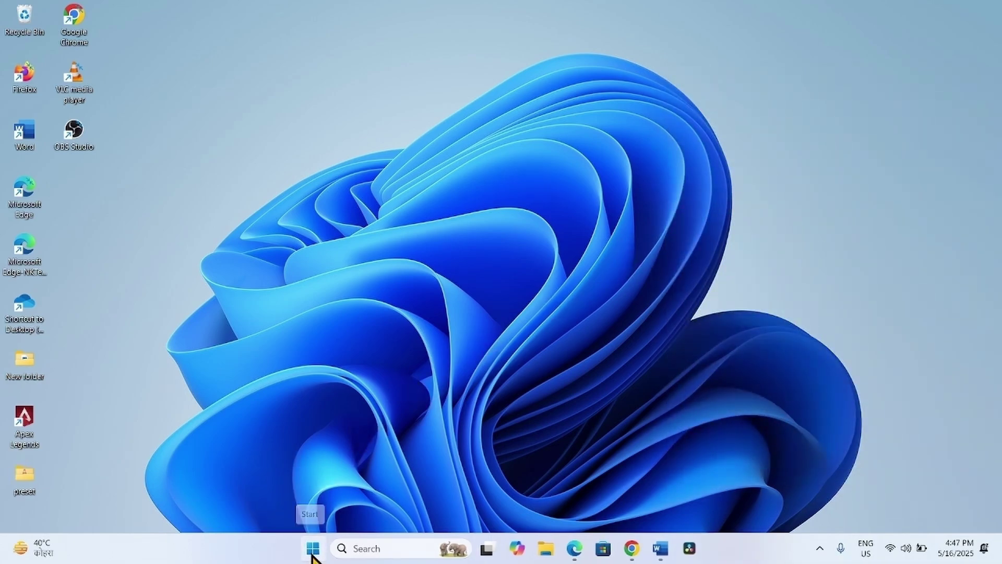
left_click(313, 550)
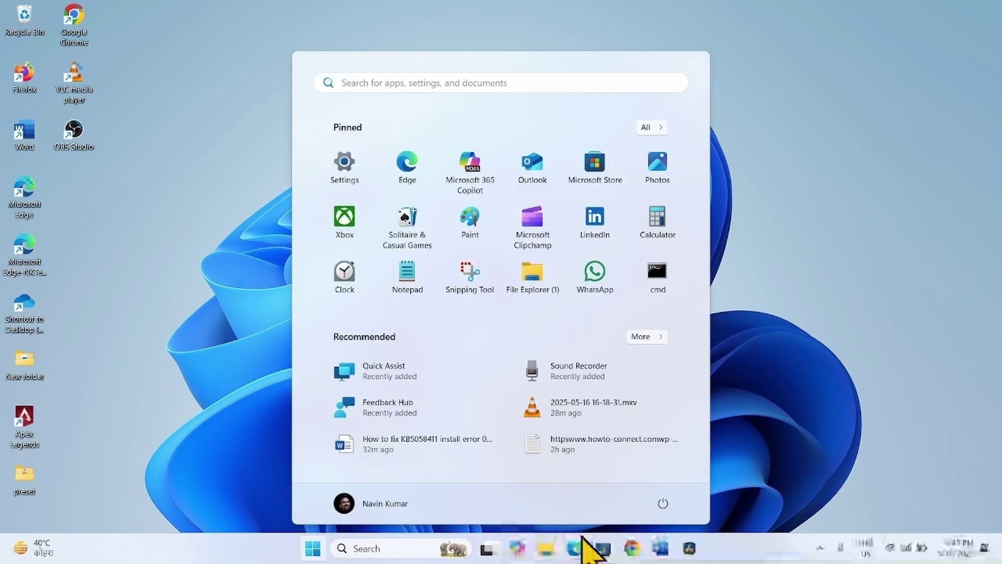
left_click(664, 503)
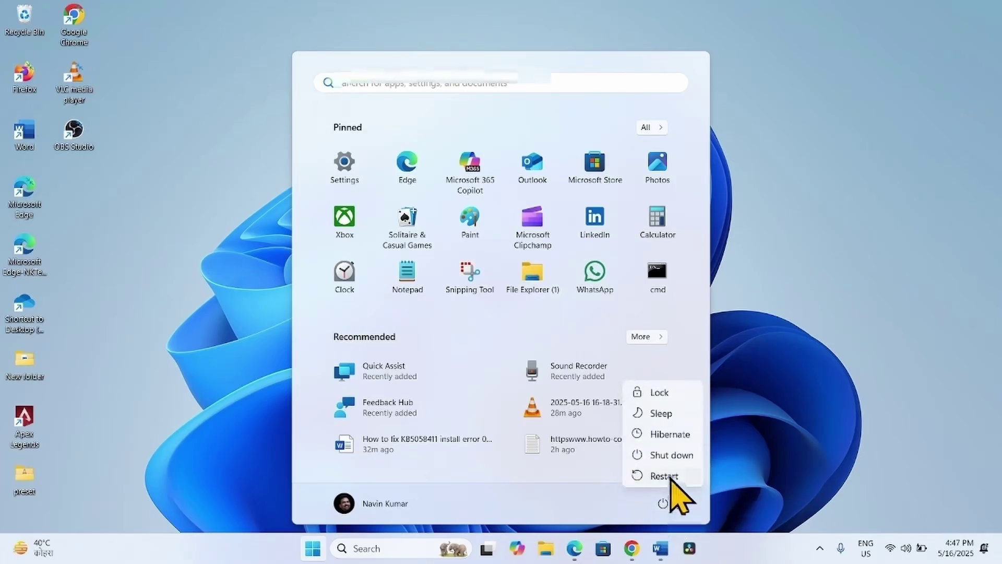
key("Escape")
left_click(830, 447)
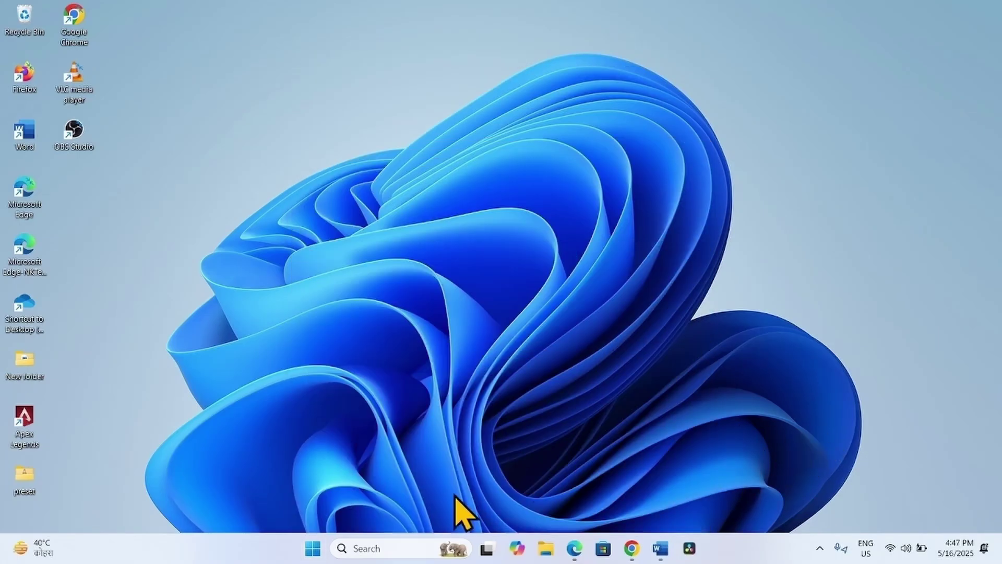
left_click(312, 549)
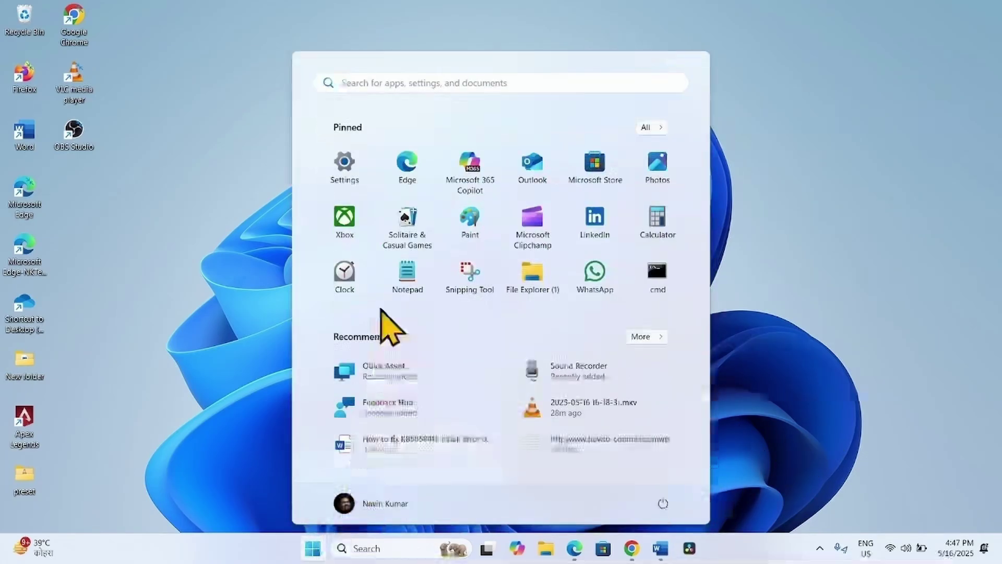
In Settings > Windows Update, check for updates until it reports up to date as of 4:47 PM.
left_click(345, 175)
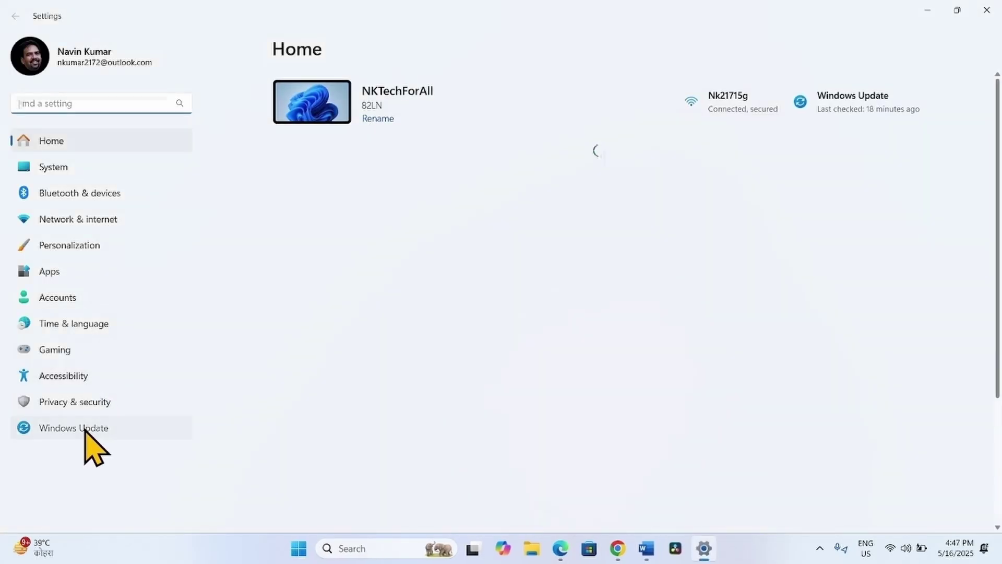
left_click(85, 429)
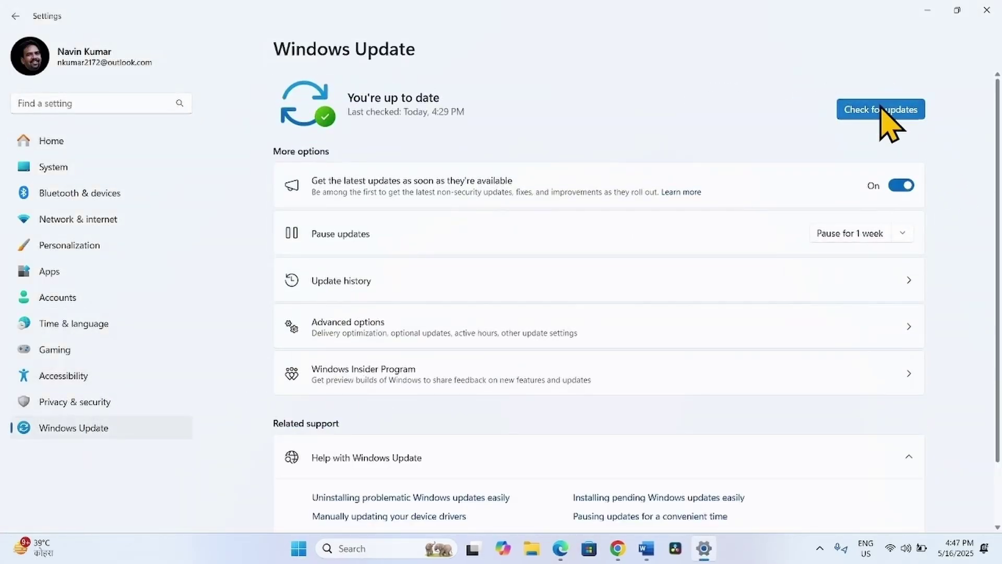
left_click(883, 109)
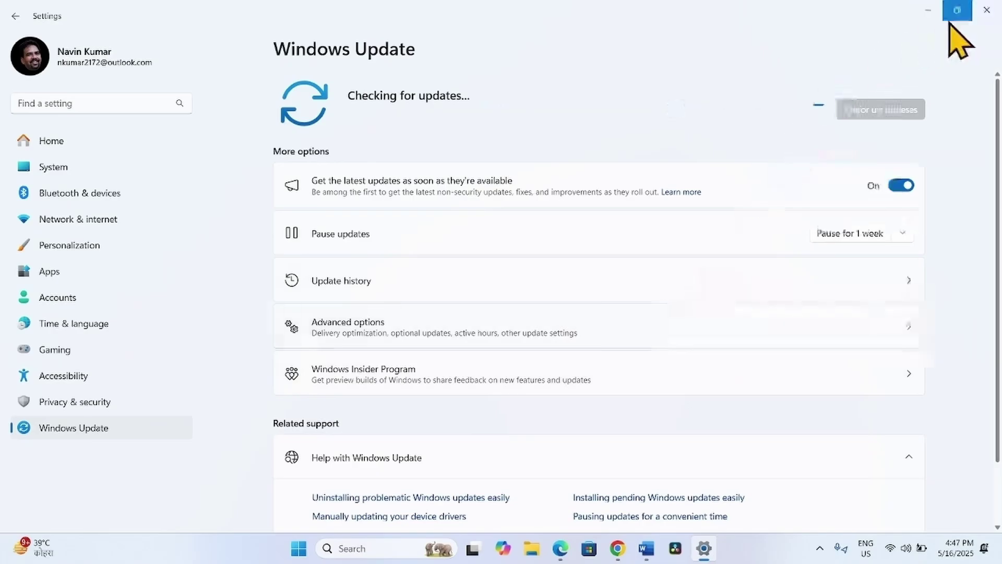
left_click(987, 10)
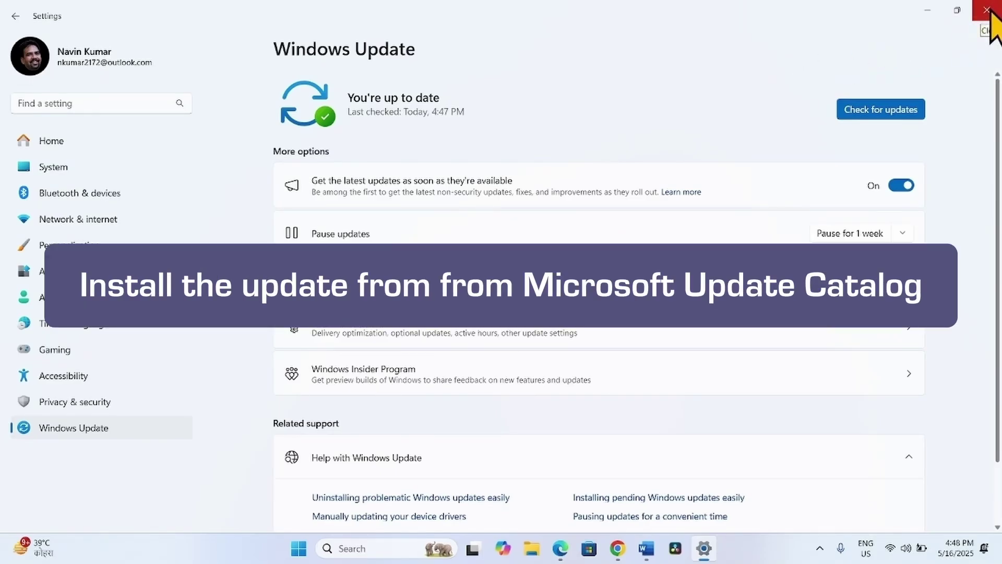
Close Settings to bring up the KB5058411 catalog results in Chrome.
left_click(989, 9)
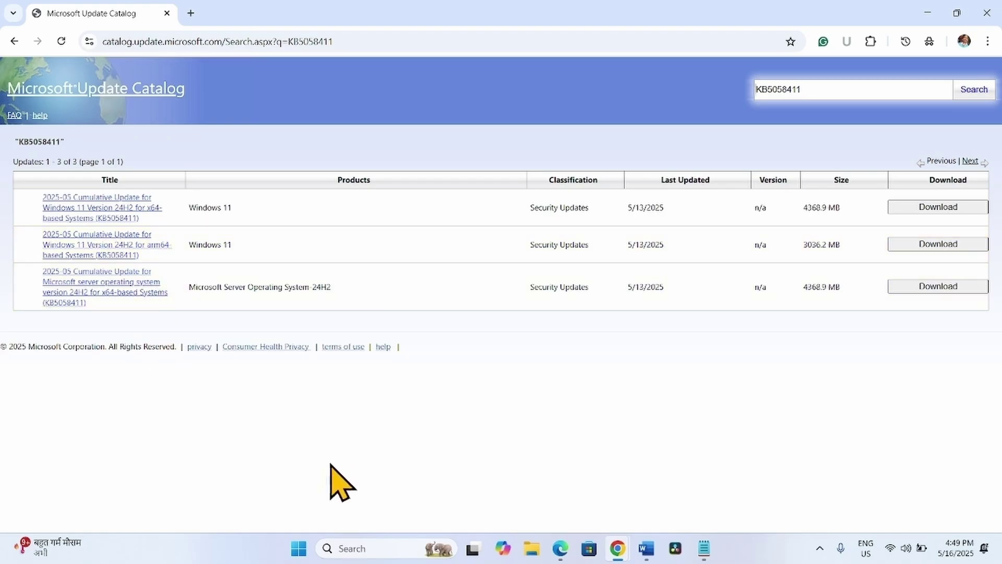
Confirm the 64-bit, x64-based system type under System > About, then close Settings.
left_click(298, 548)
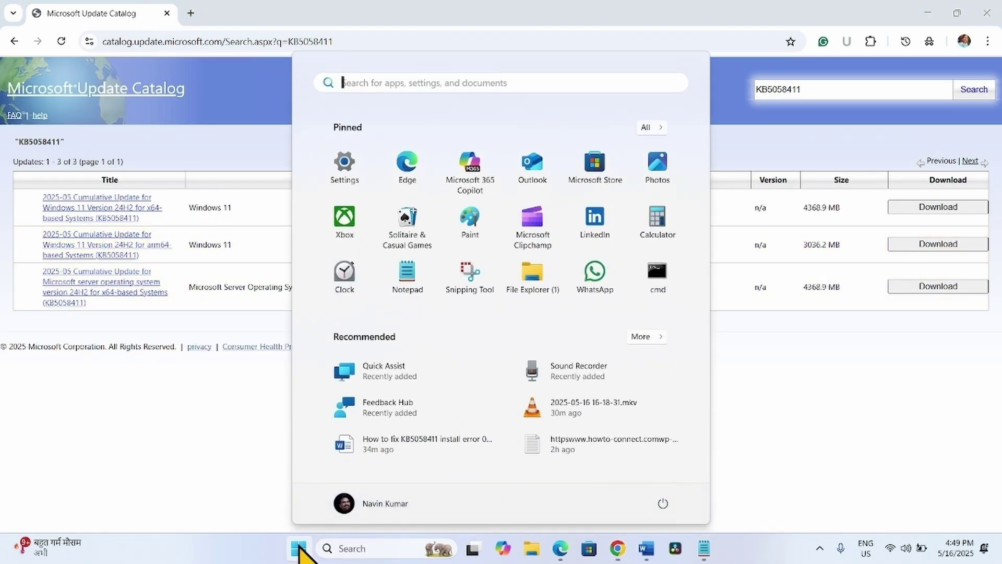
left_click(345, 163)
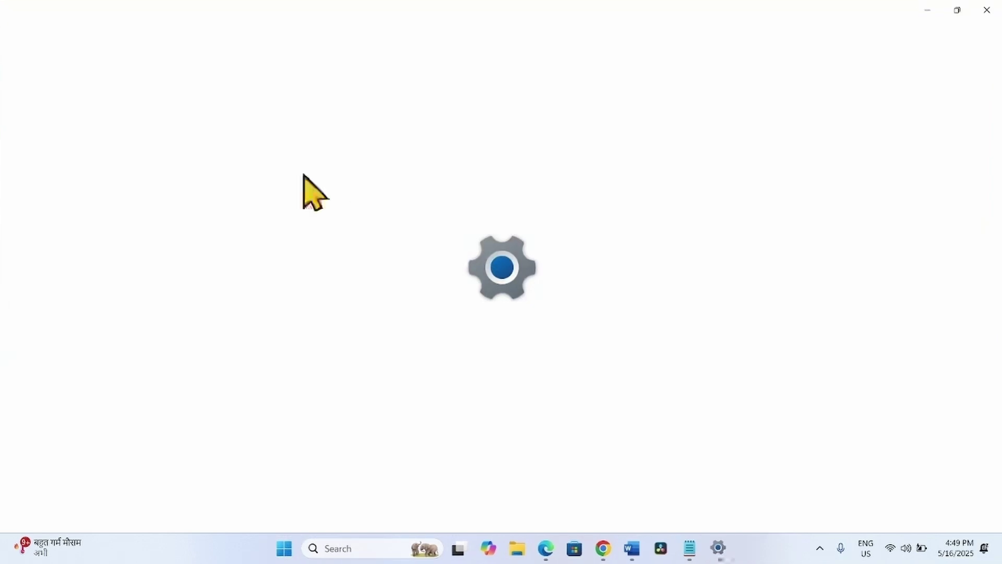
left_click(82, 170)
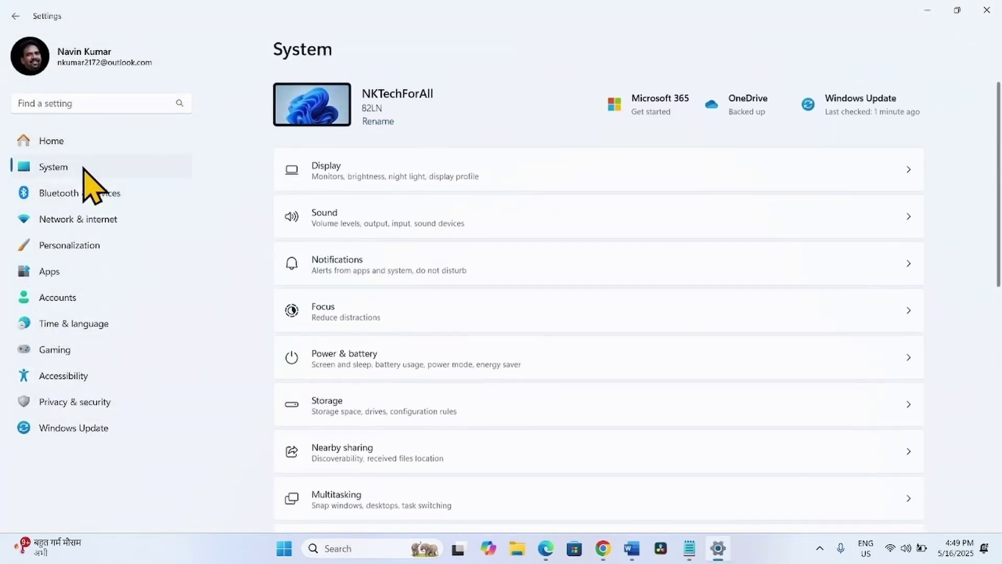
scroll(556, 389, "down", 8)
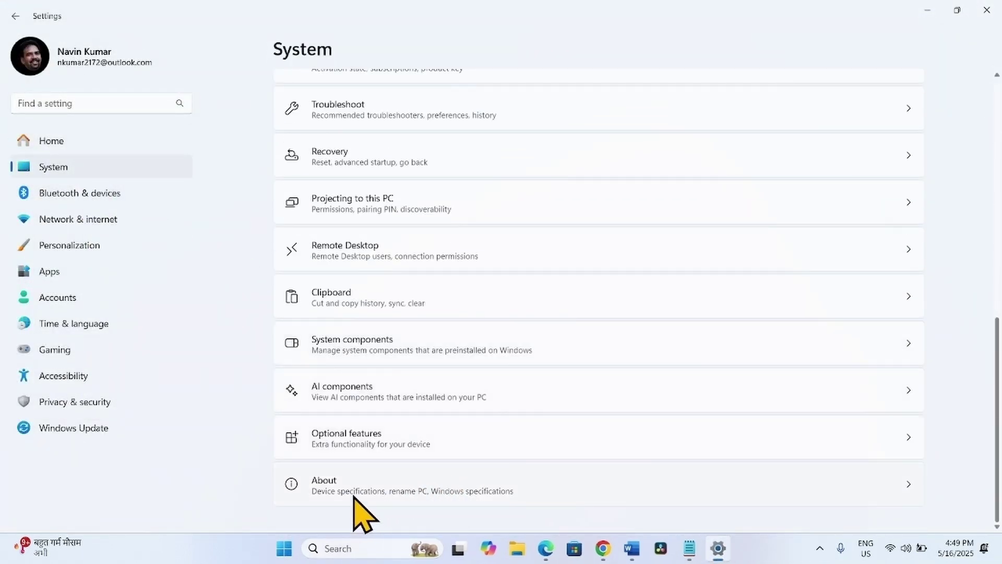
left_click(355, 495)
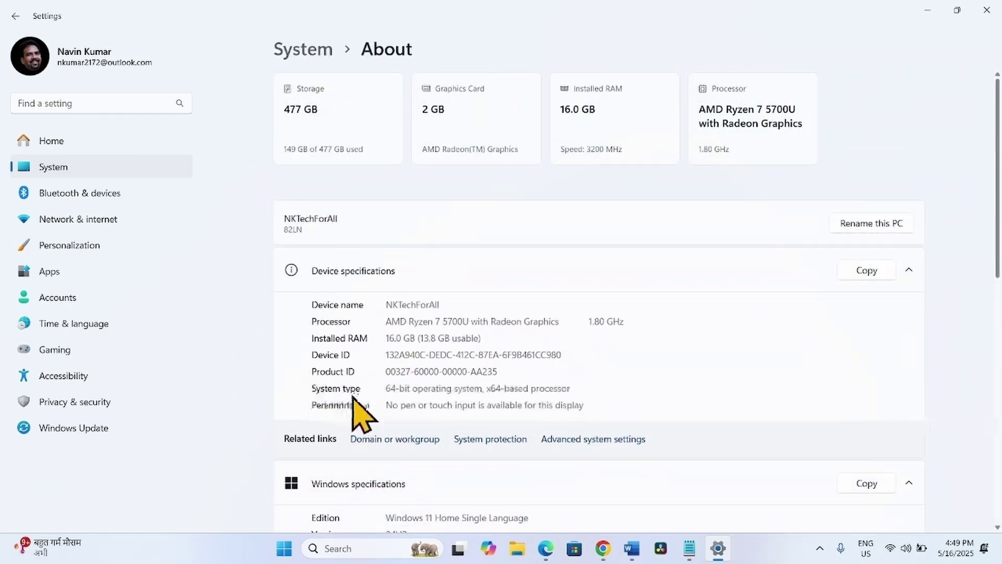
left_click_drag(387, 388, 568, 389)
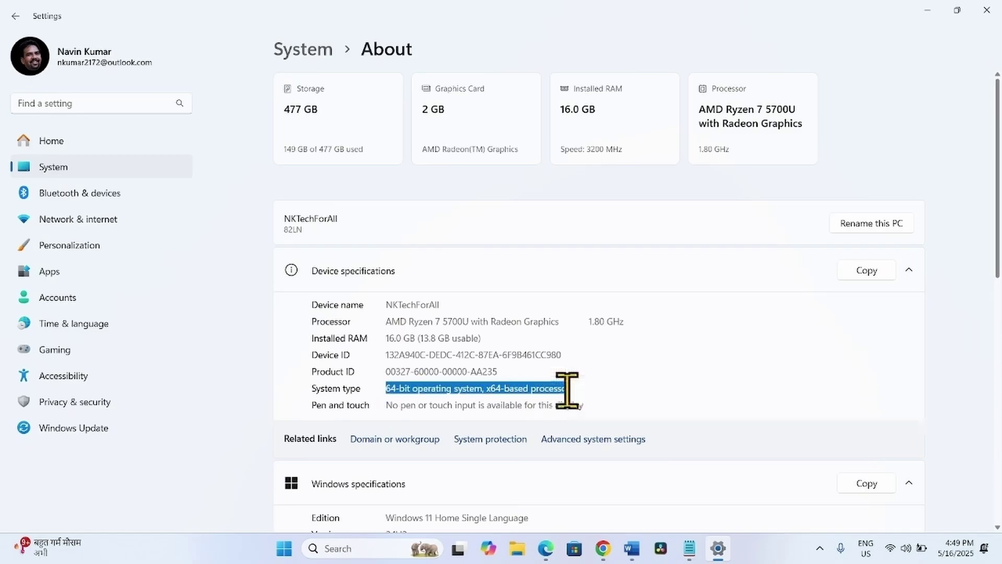
left_click(985, 9)
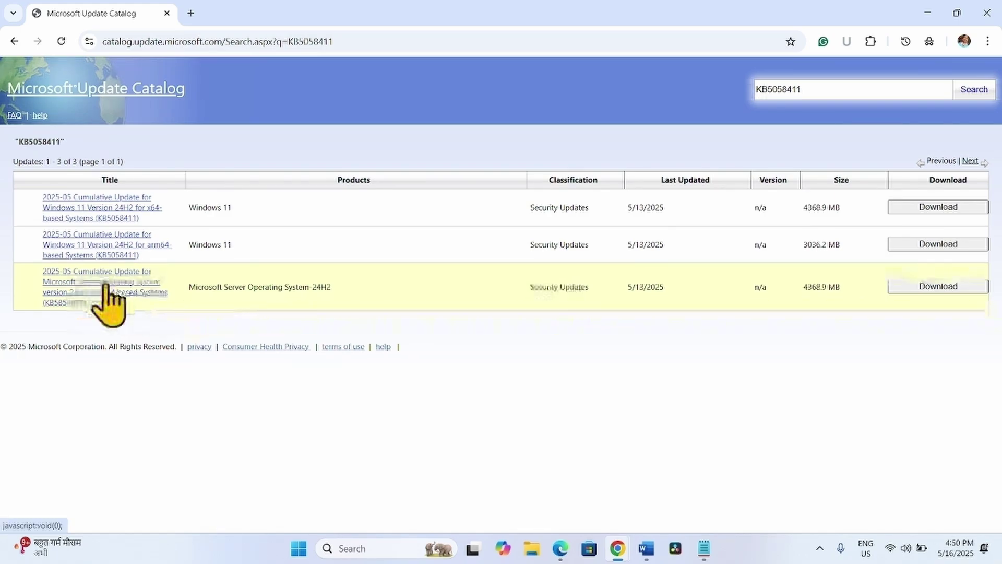
Download the x64 KB5058411 .msu package and verify it in Chrome's download history.
left_click(939, 287)
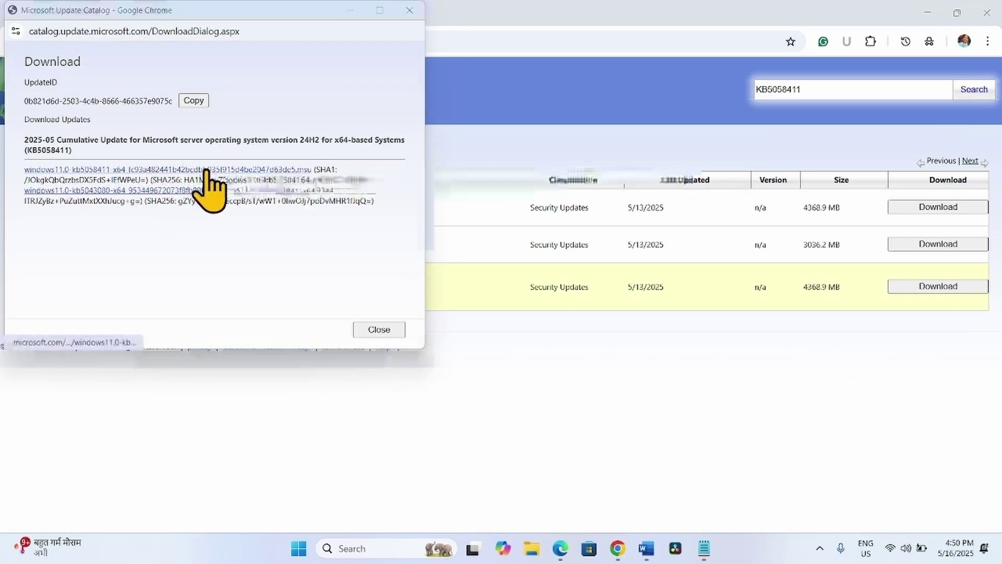
left_click(215, 191)
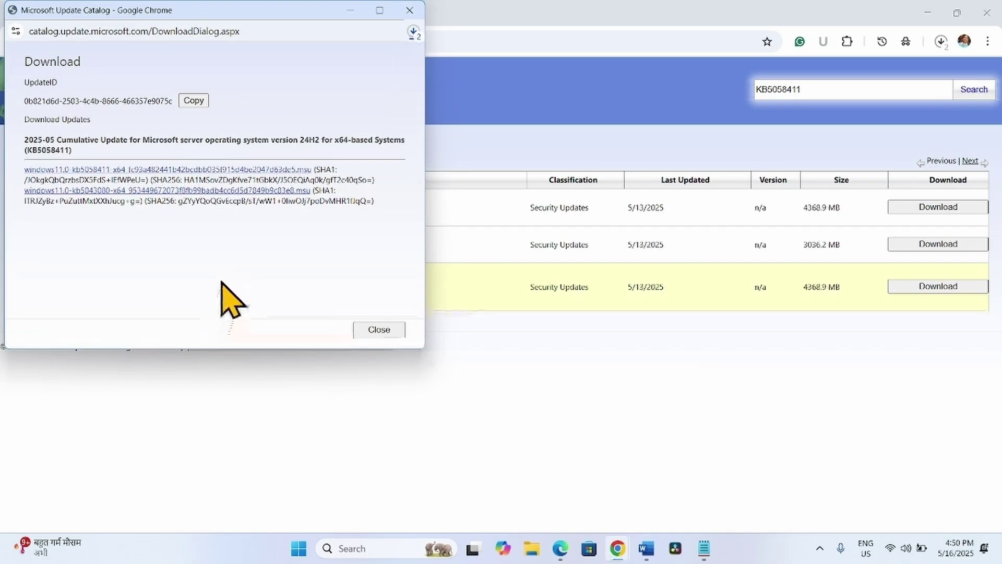
left_click(409, 10)
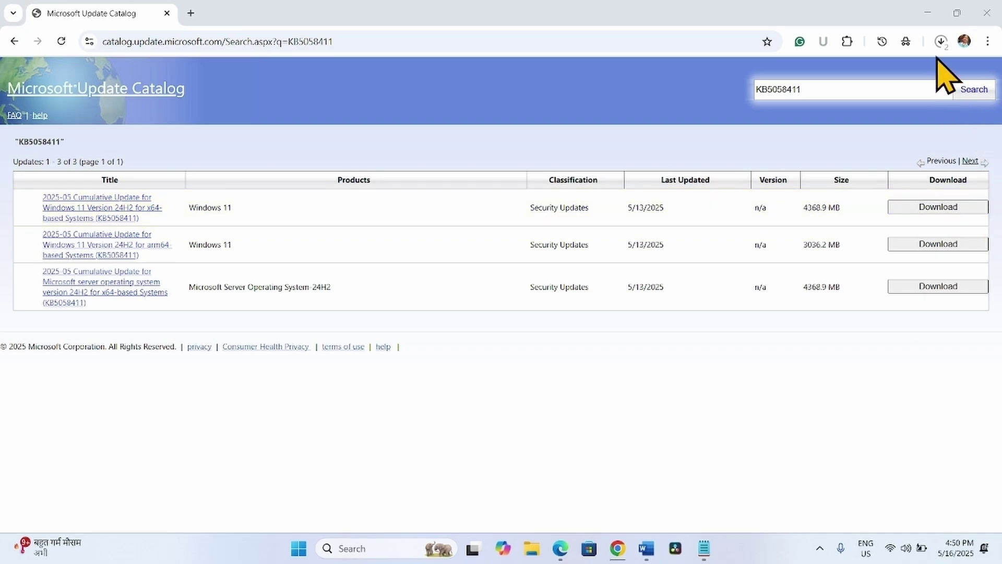
left_click(942, 41)
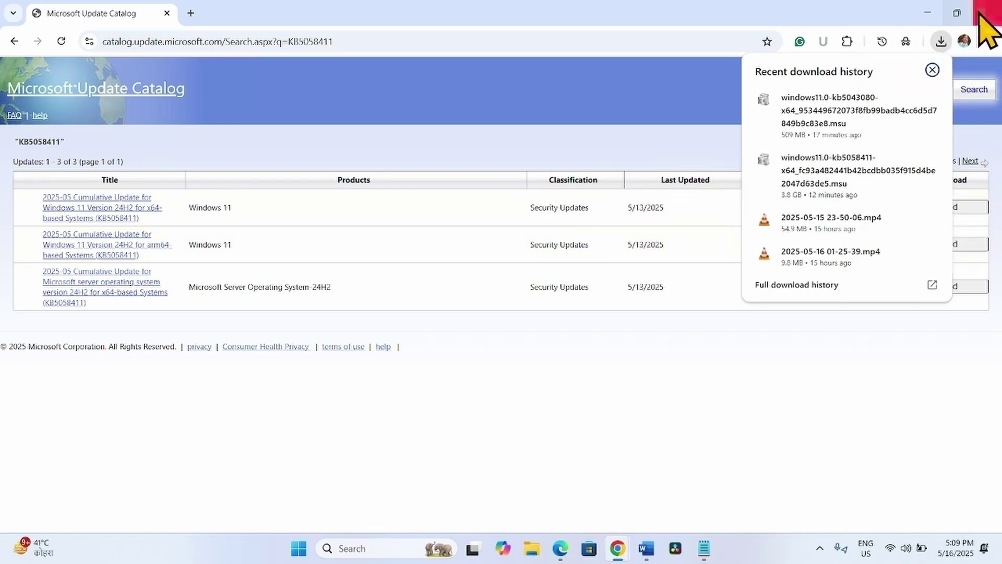
Close Chrome and open the kb5058411 .msu package from Downloads in File Explorer.
left_click(982, 13)
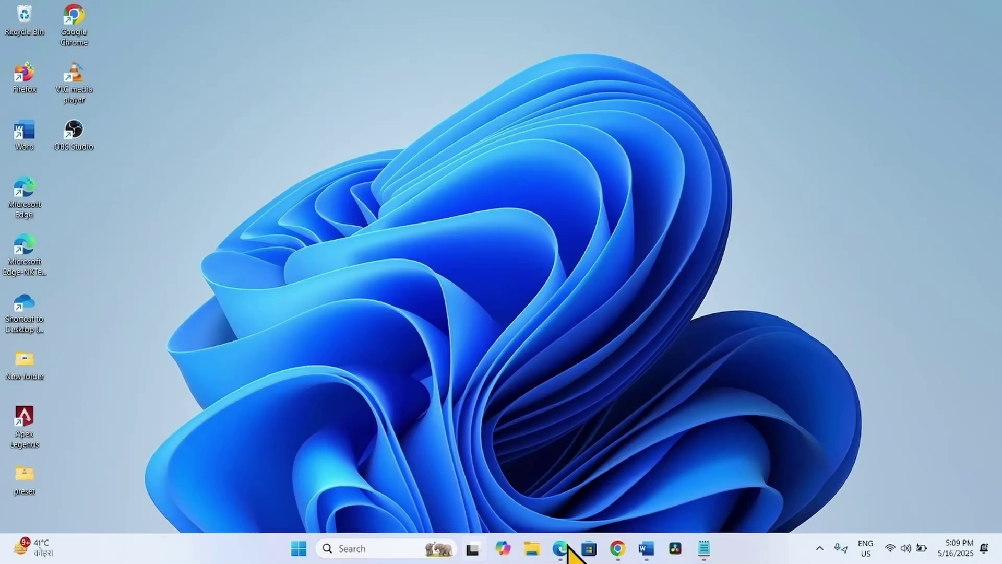
left_click(532, 553)
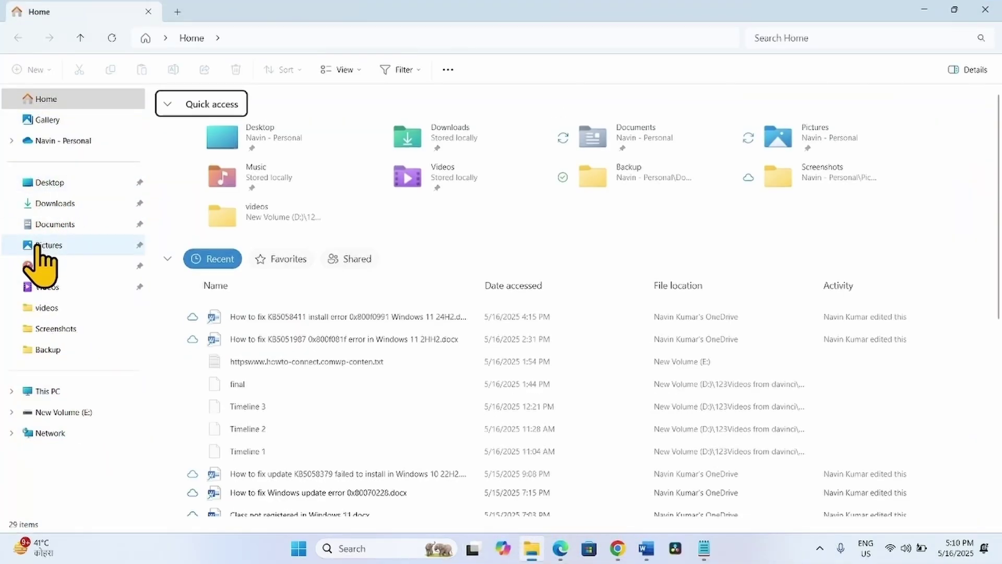
left_click(50, 204)
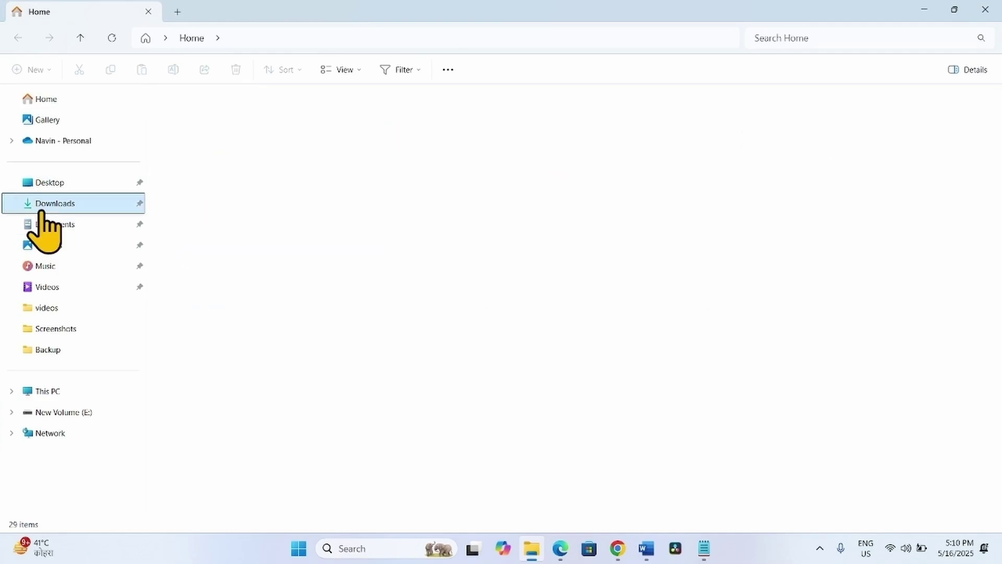
left_click(175, 156)
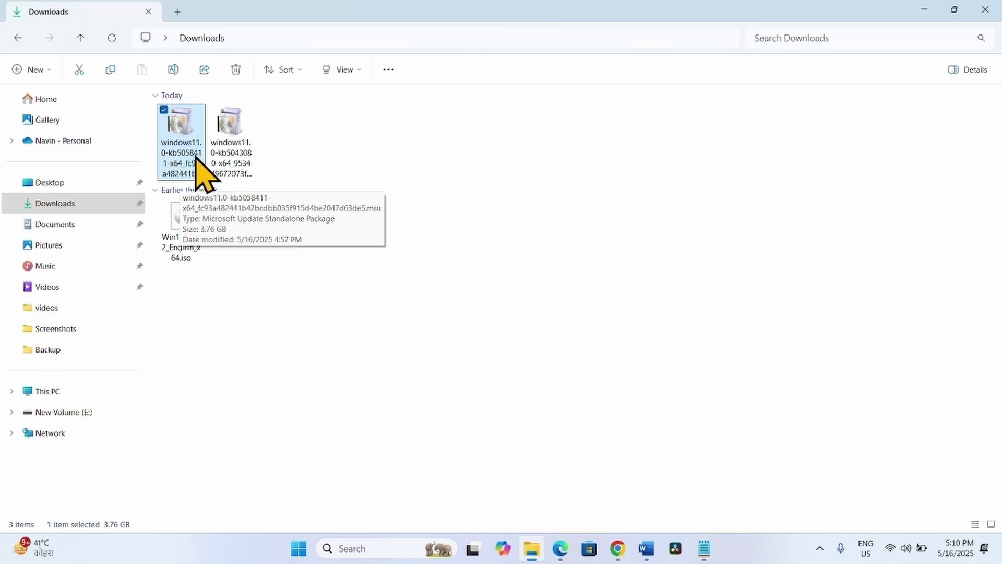
right_click(183, 131)
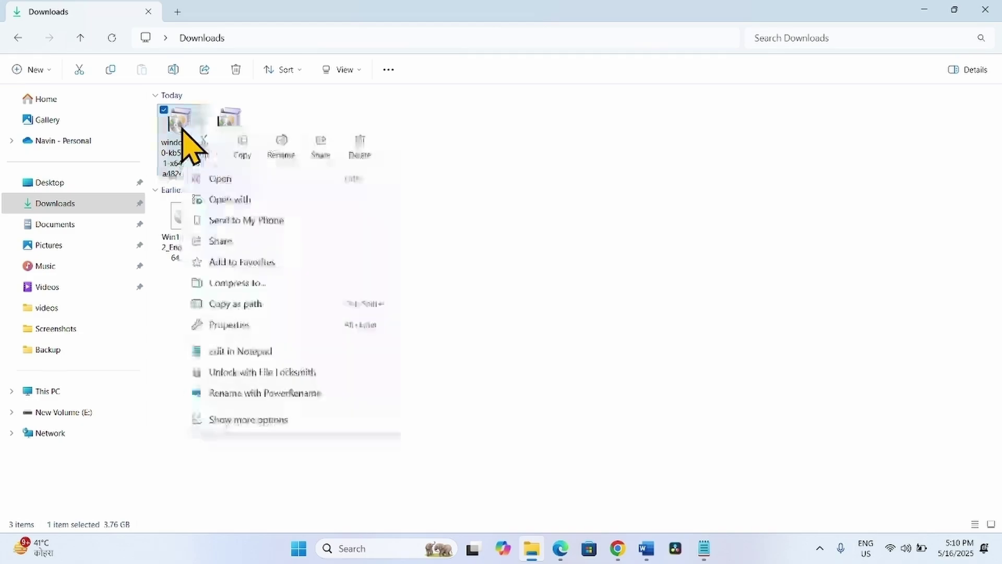
left_click(209, 175)
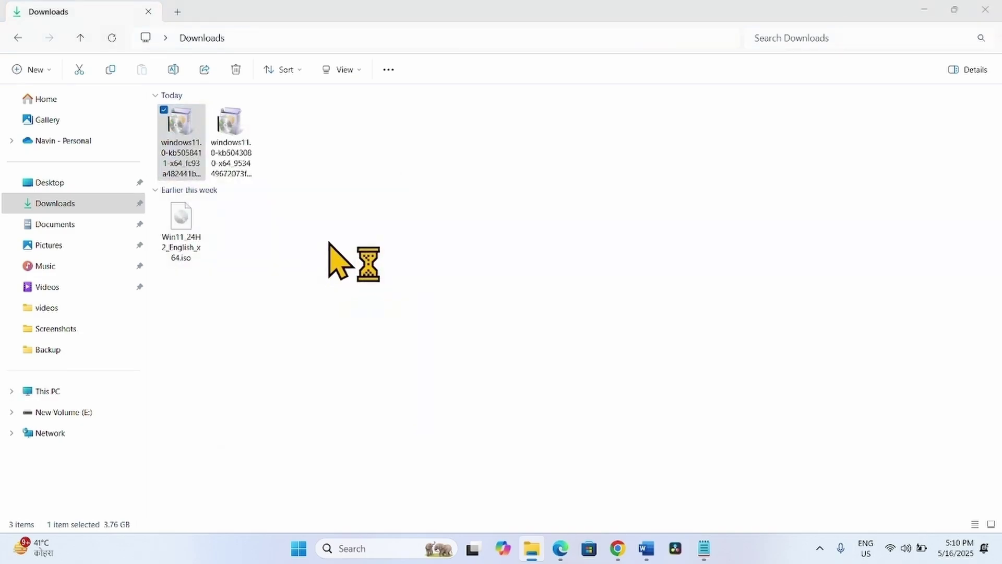